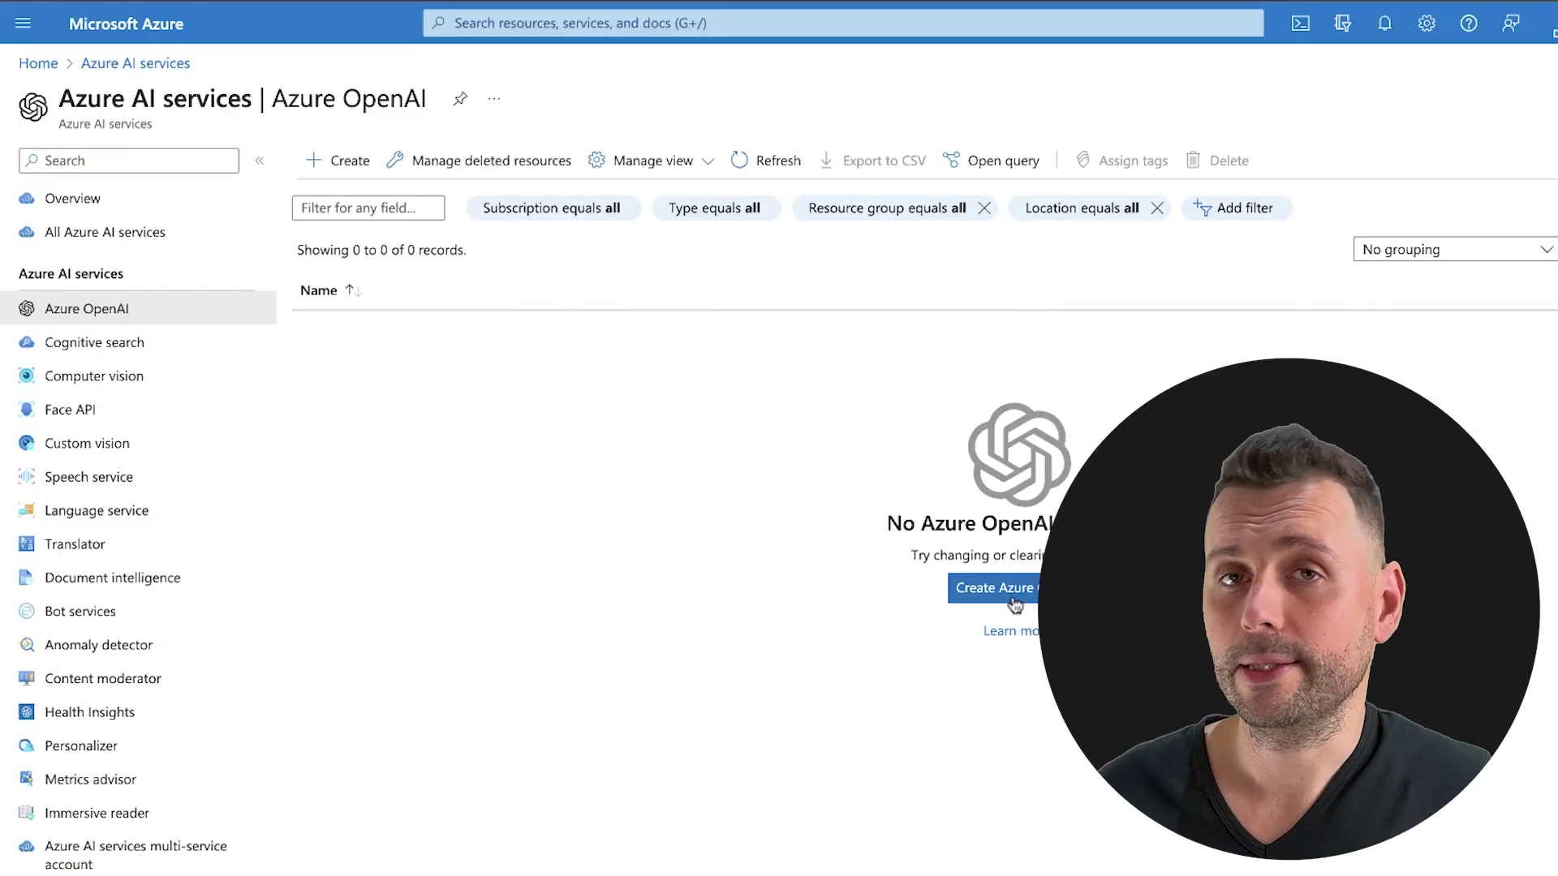
Step: Start creating an Azure OpenAI resource and add a new resource group named AI for it
{"action": "left_click", "coordinate": [1007, 589]}
{"action": "left_click", "coordinate": [312, 446]}
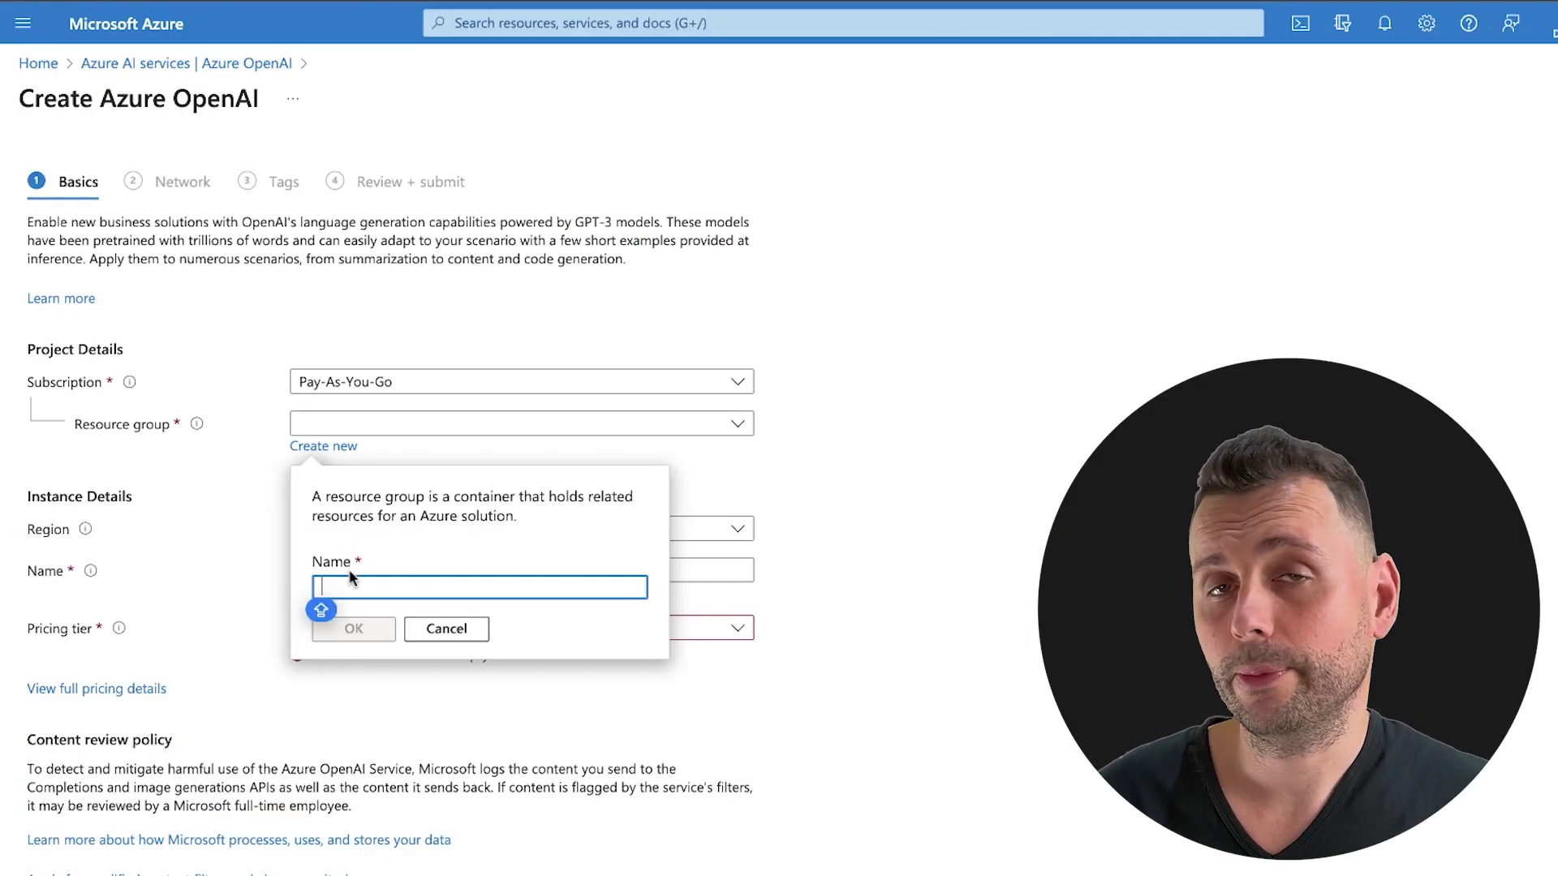
{"action": "type", "text": "AI"}
{"action": "left_click", "coordinate": [354, 633]}
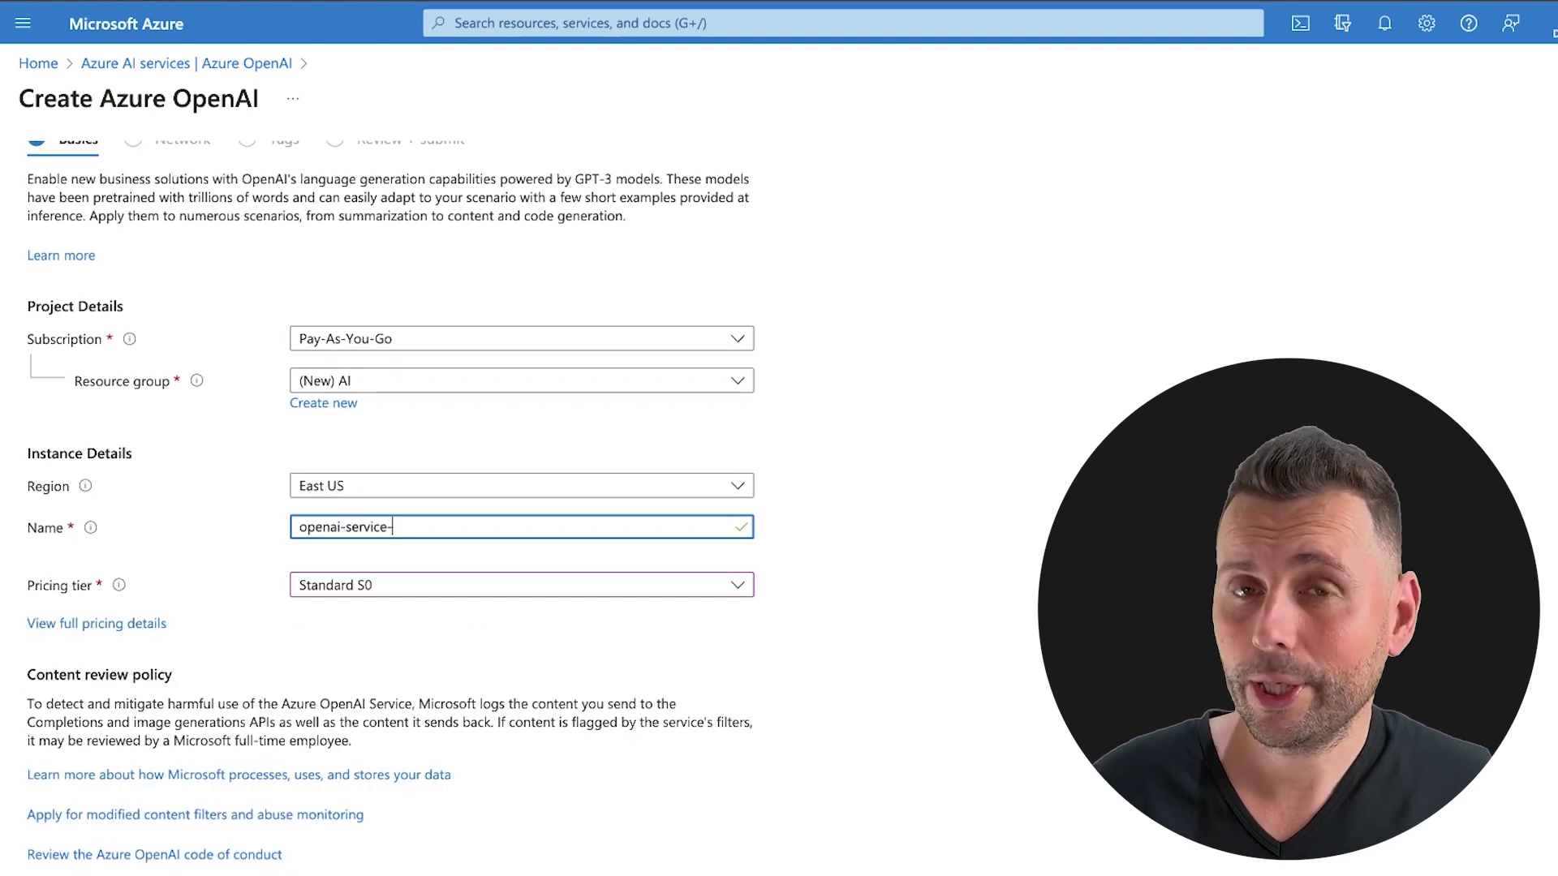
Step: Configure the instance as openai-service-dw in East US with Standard S0 pricing, and restrict its network access to selected networks
{"action": "type", "text": "dw"}
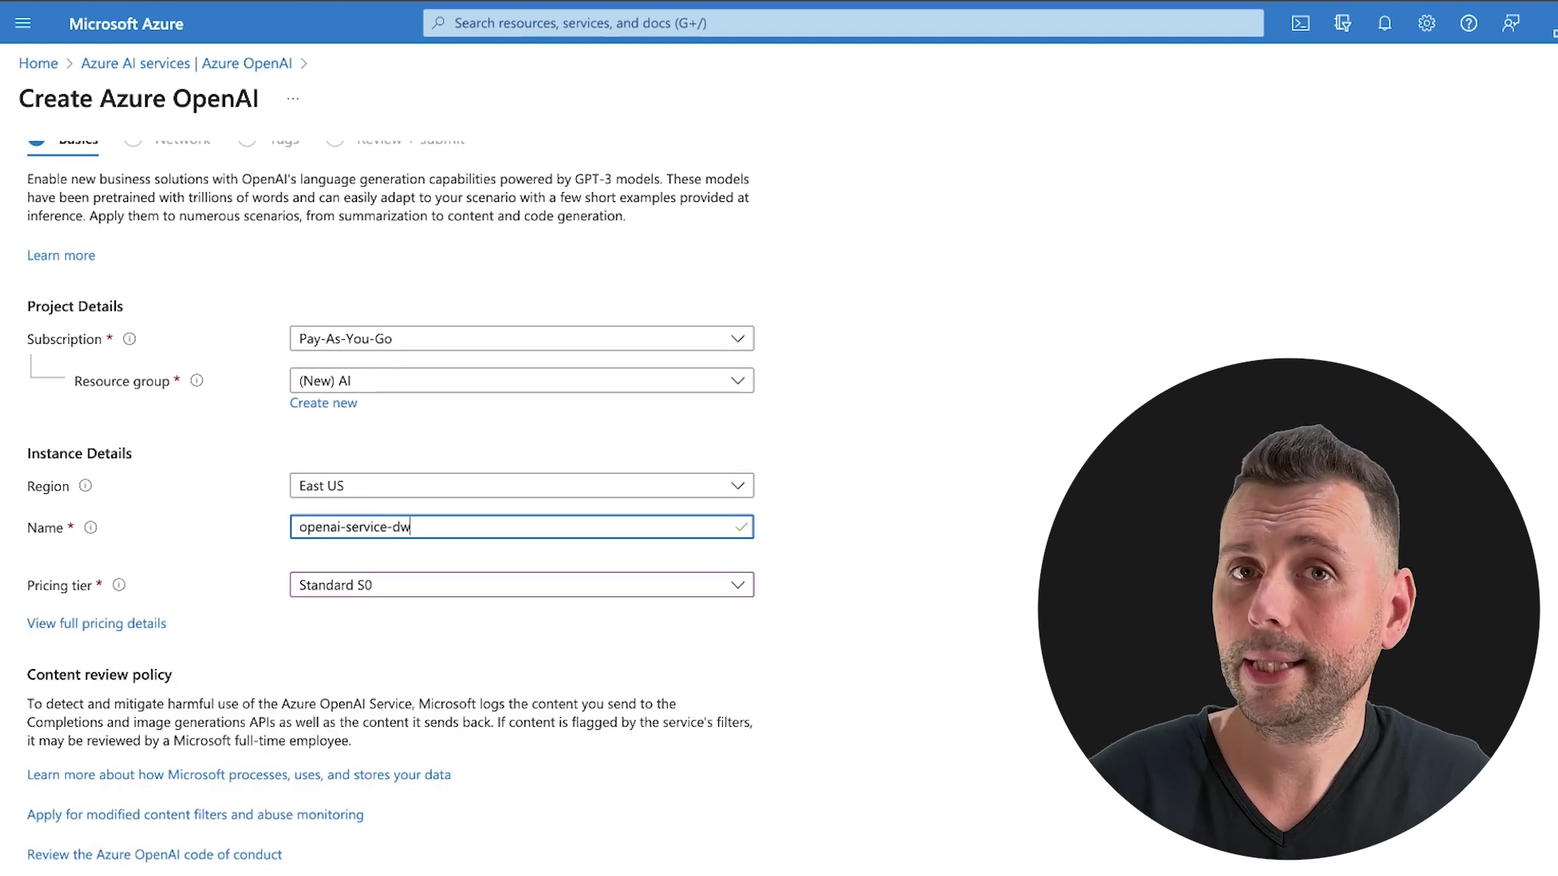
{"action": "left_click", "coordinate": [776, 524]}
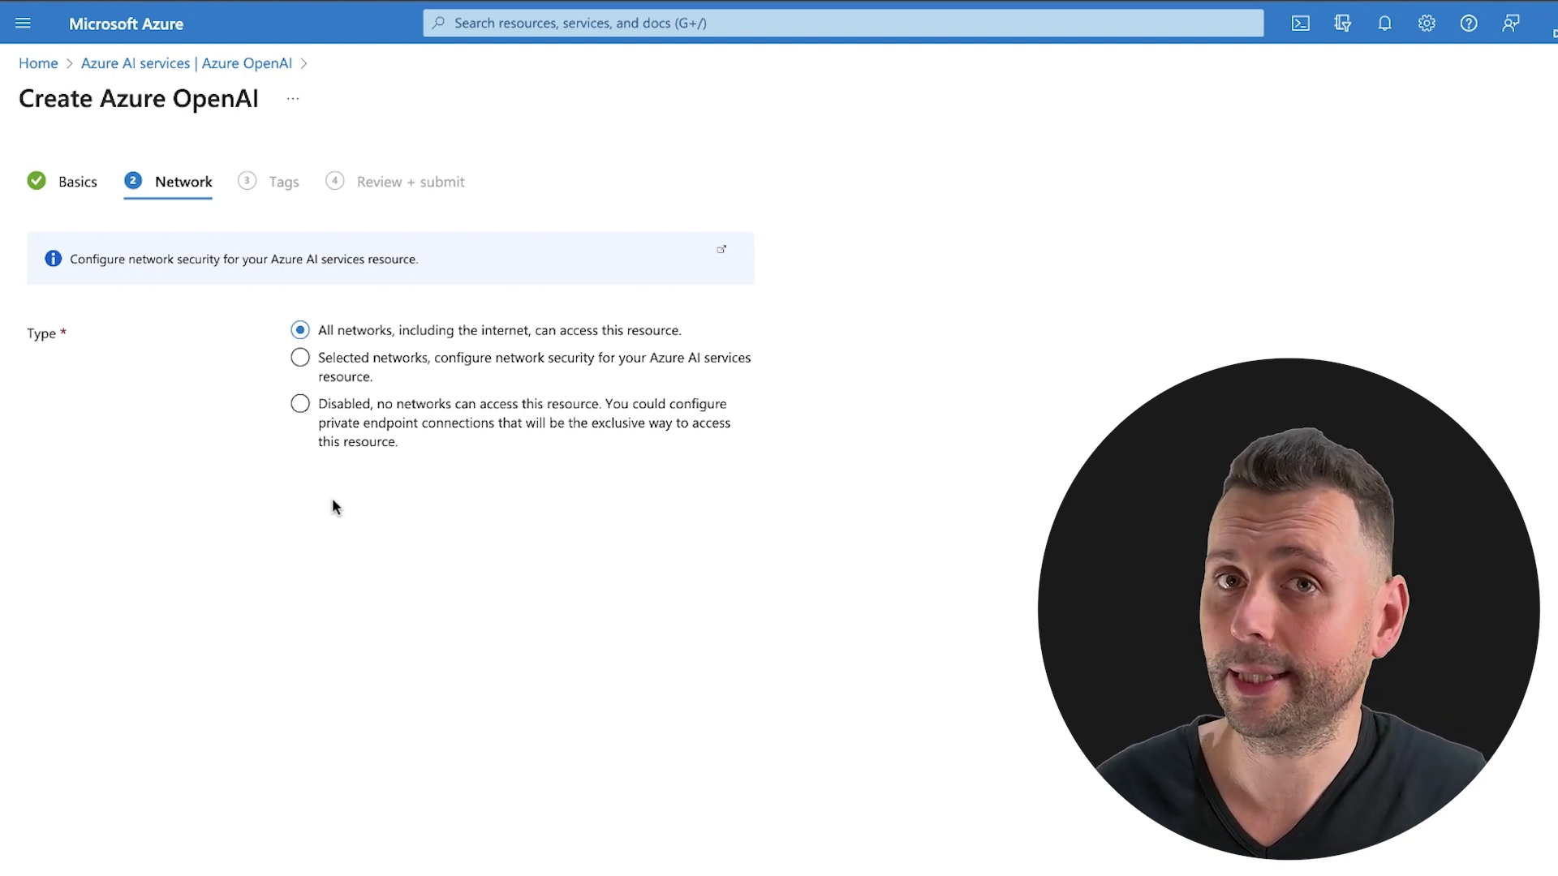
{"action": "left_click", "coordinate": [301, 358]}
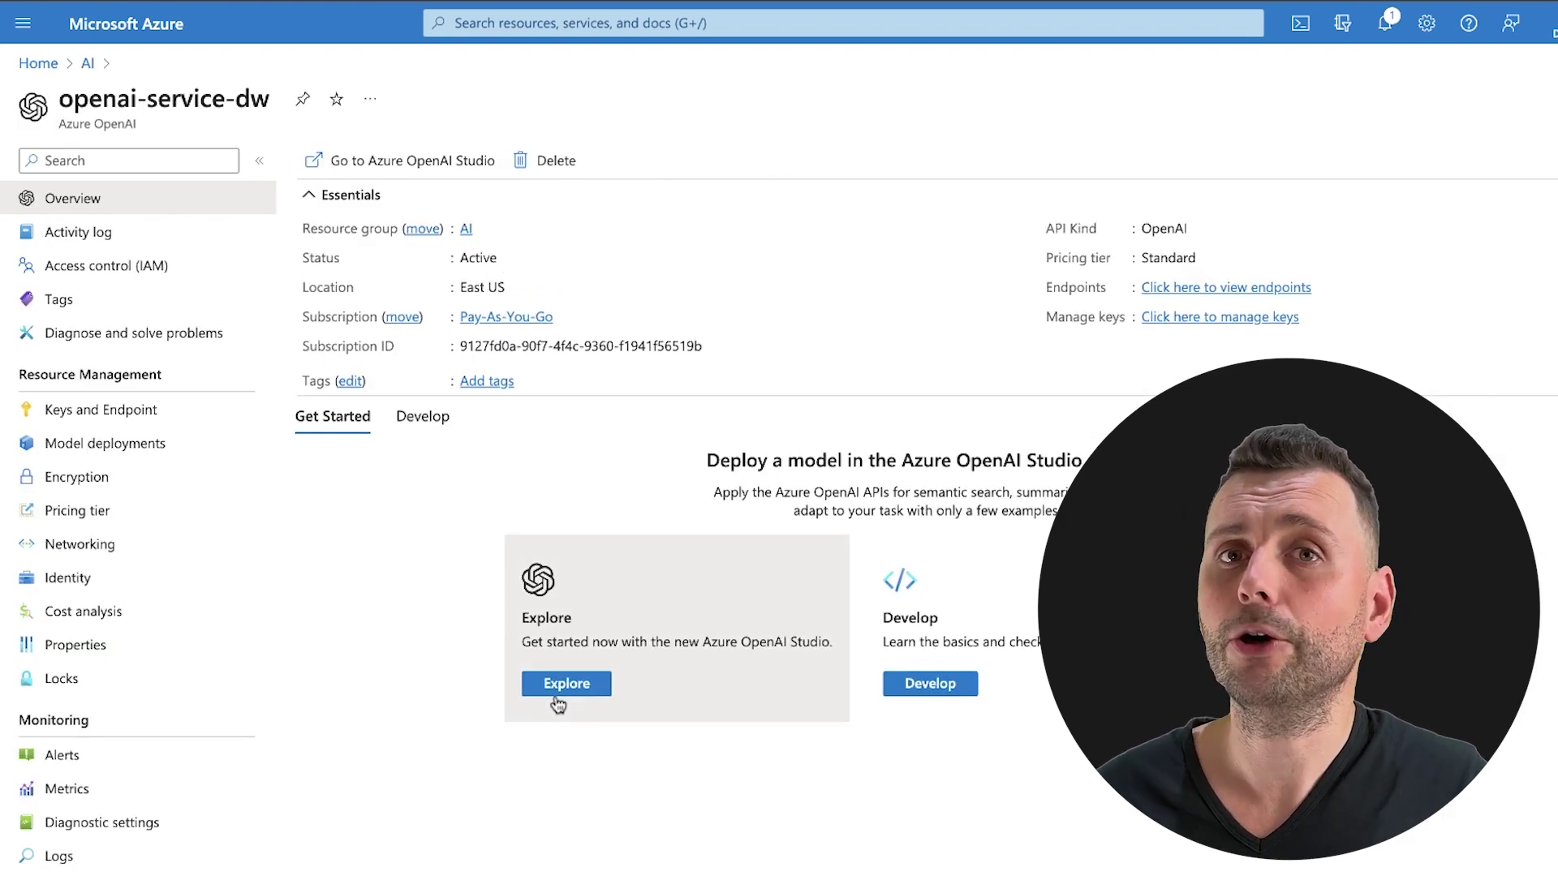
Step: Open Azure OpenAI Studio from the resource and start a new deployment of the gpt-35-turbo base model
{"action": "left_click", "coordinate": [560, 684]}
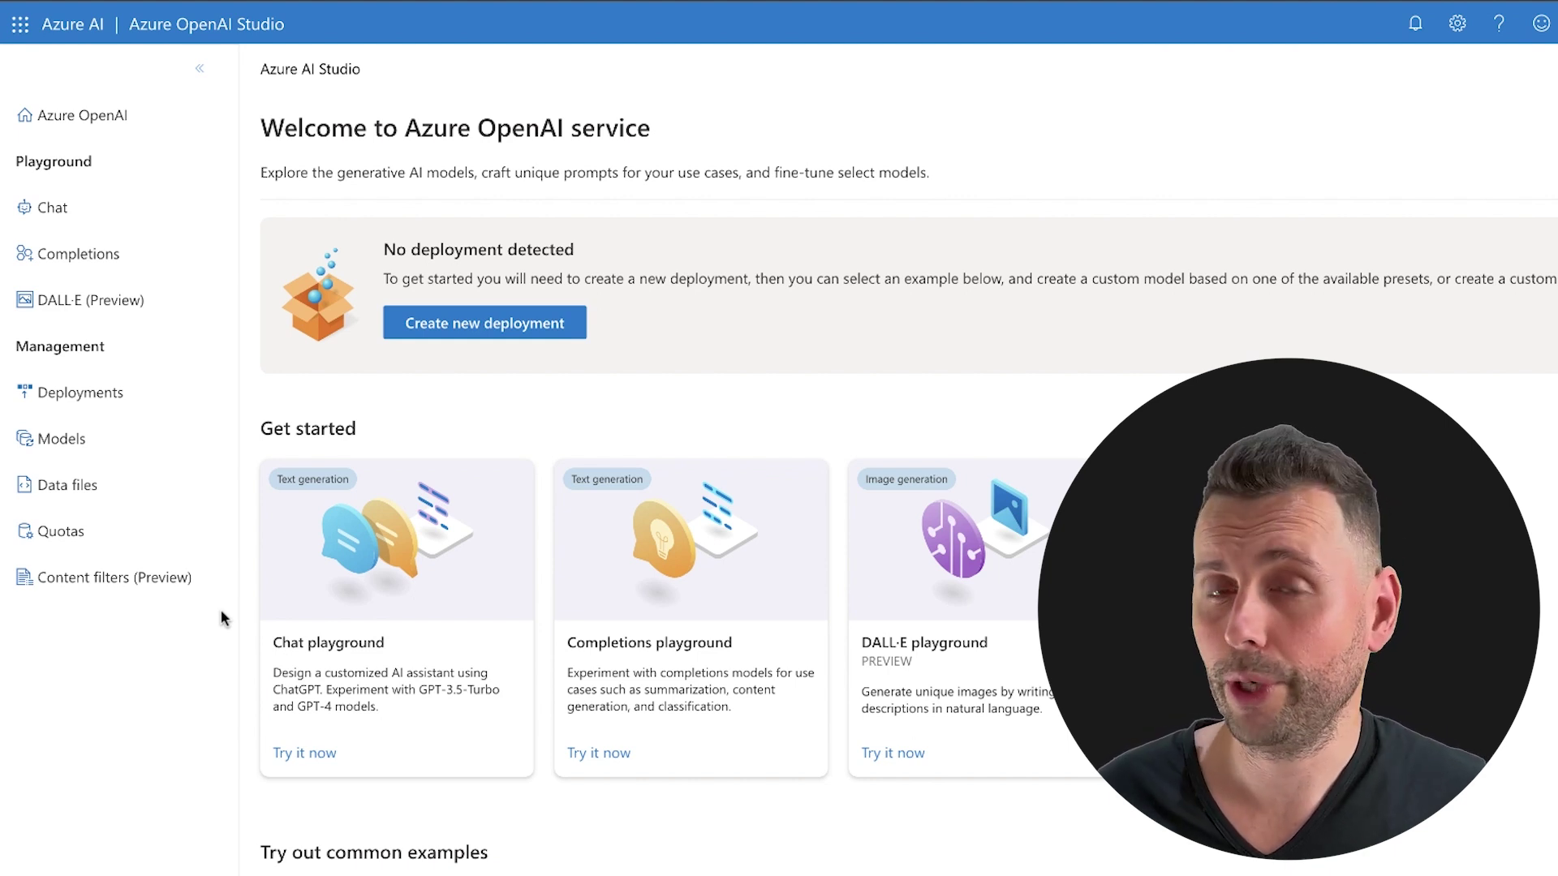
{"action": "left_click", "coordinate": [48, 392]}
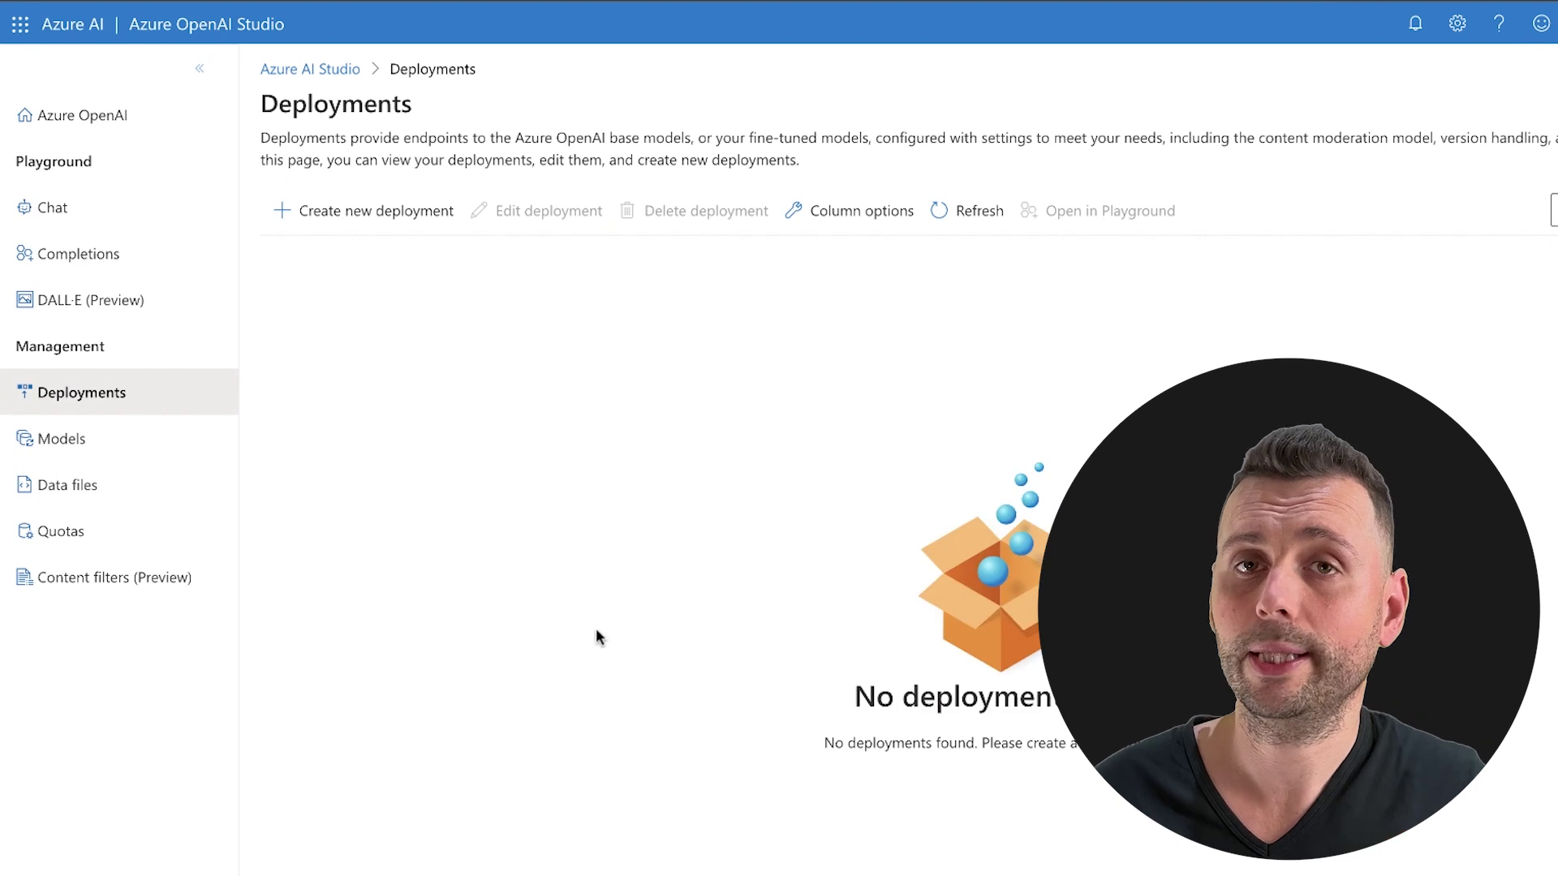
{"action": "left_click", "coordinate": [357, 217]}
{"action": "left_click", "coordinate": [1014, 445]}
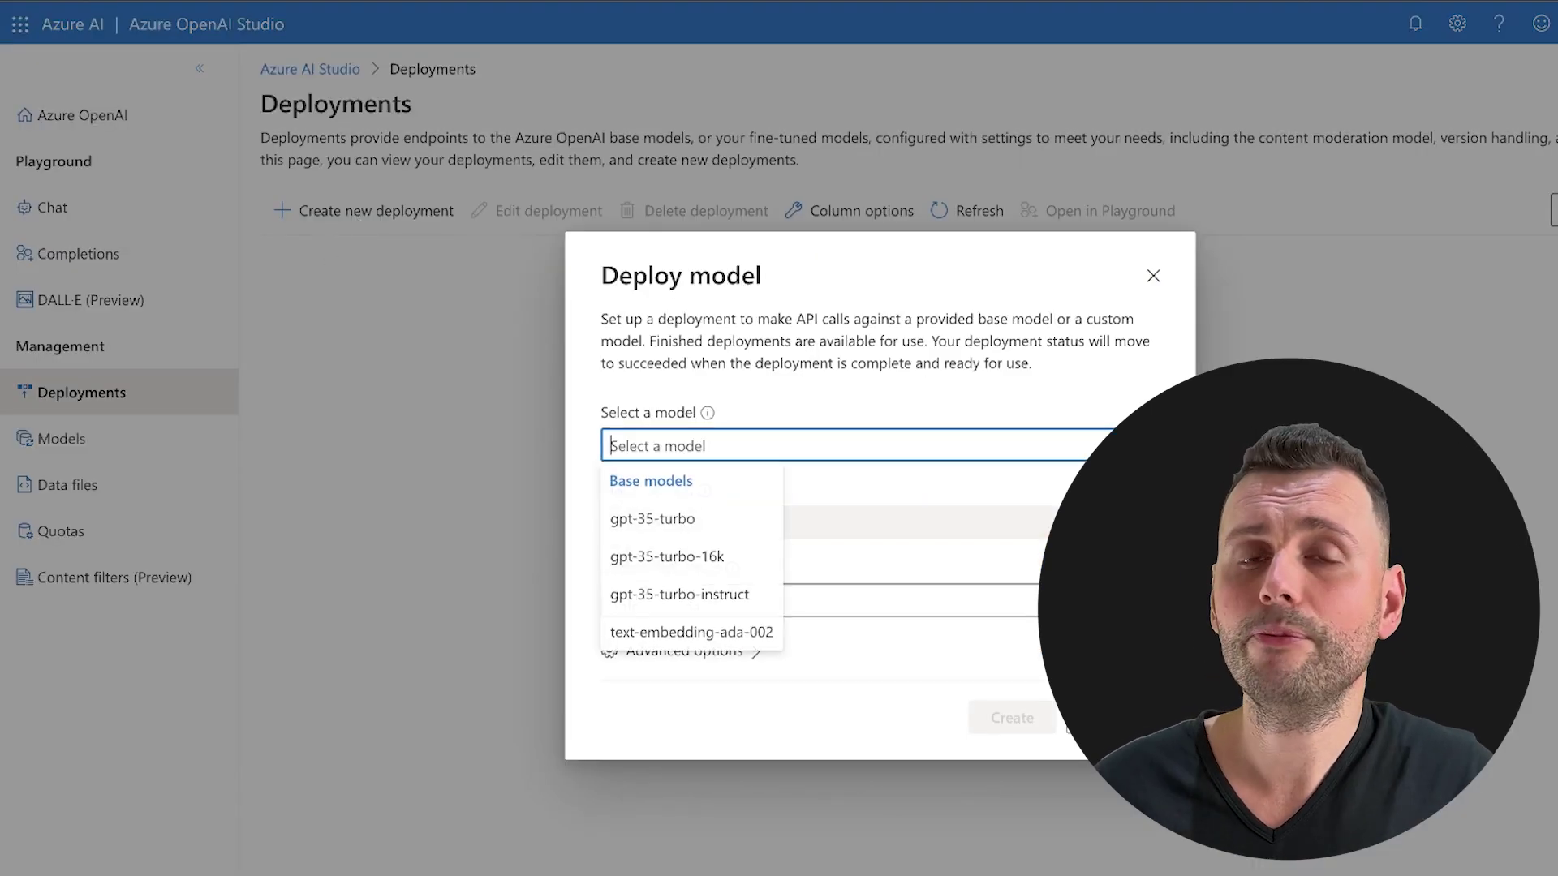
{"action": "left_click", "coordinate": [729, 526]}
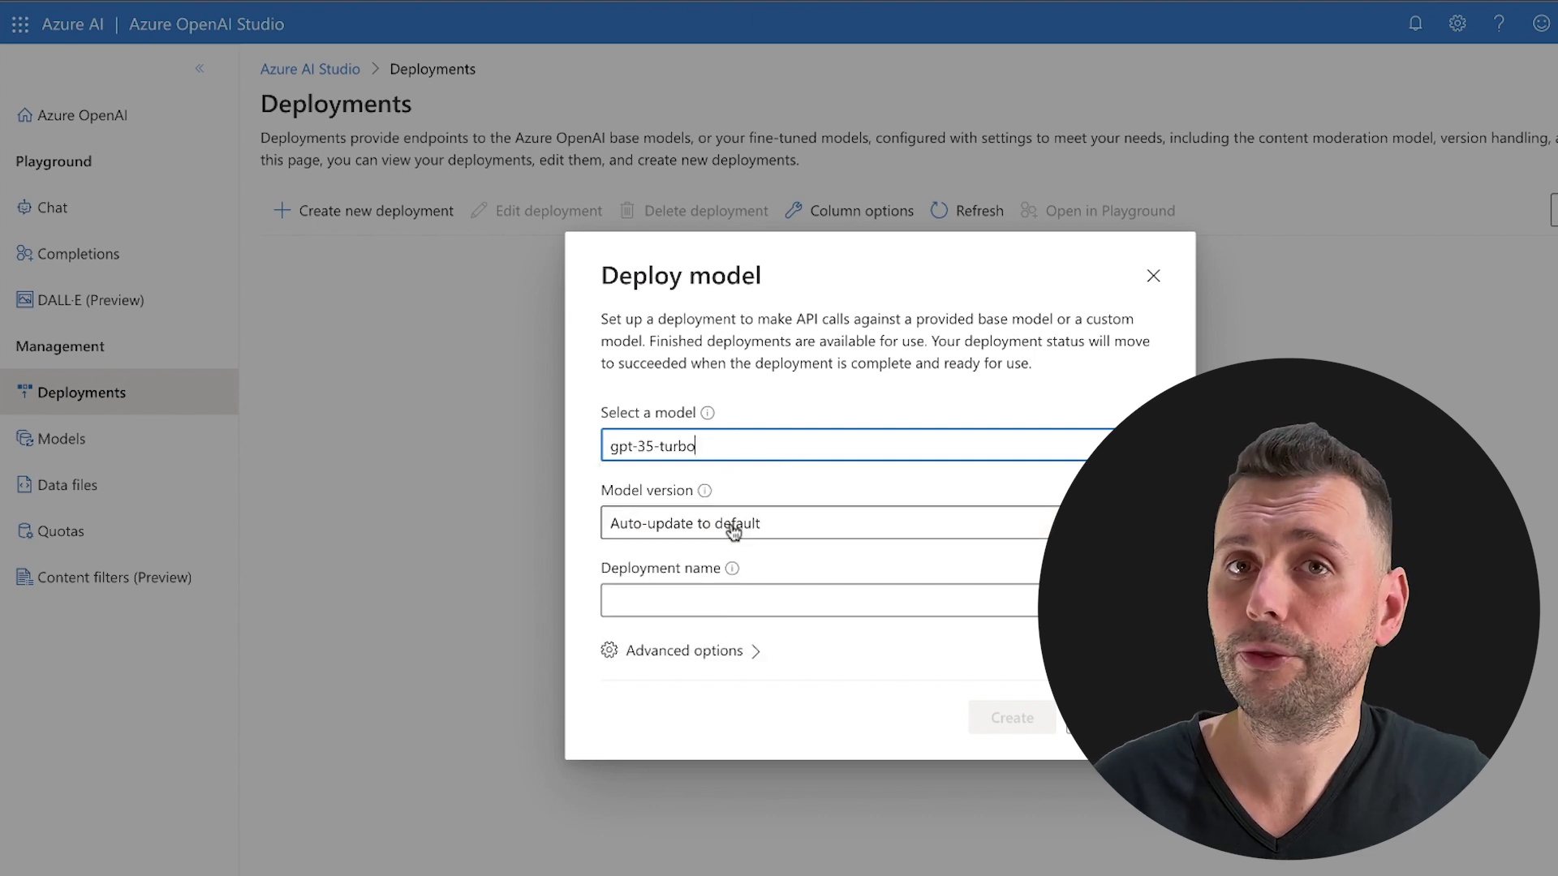
Step: Set the model version to 0613, name the deployment gpt-35-turbo and create it
{"action": "left_click", "coordinate": [700, 528]}
{"action": "left_click", "coordinate": [654, 629]}
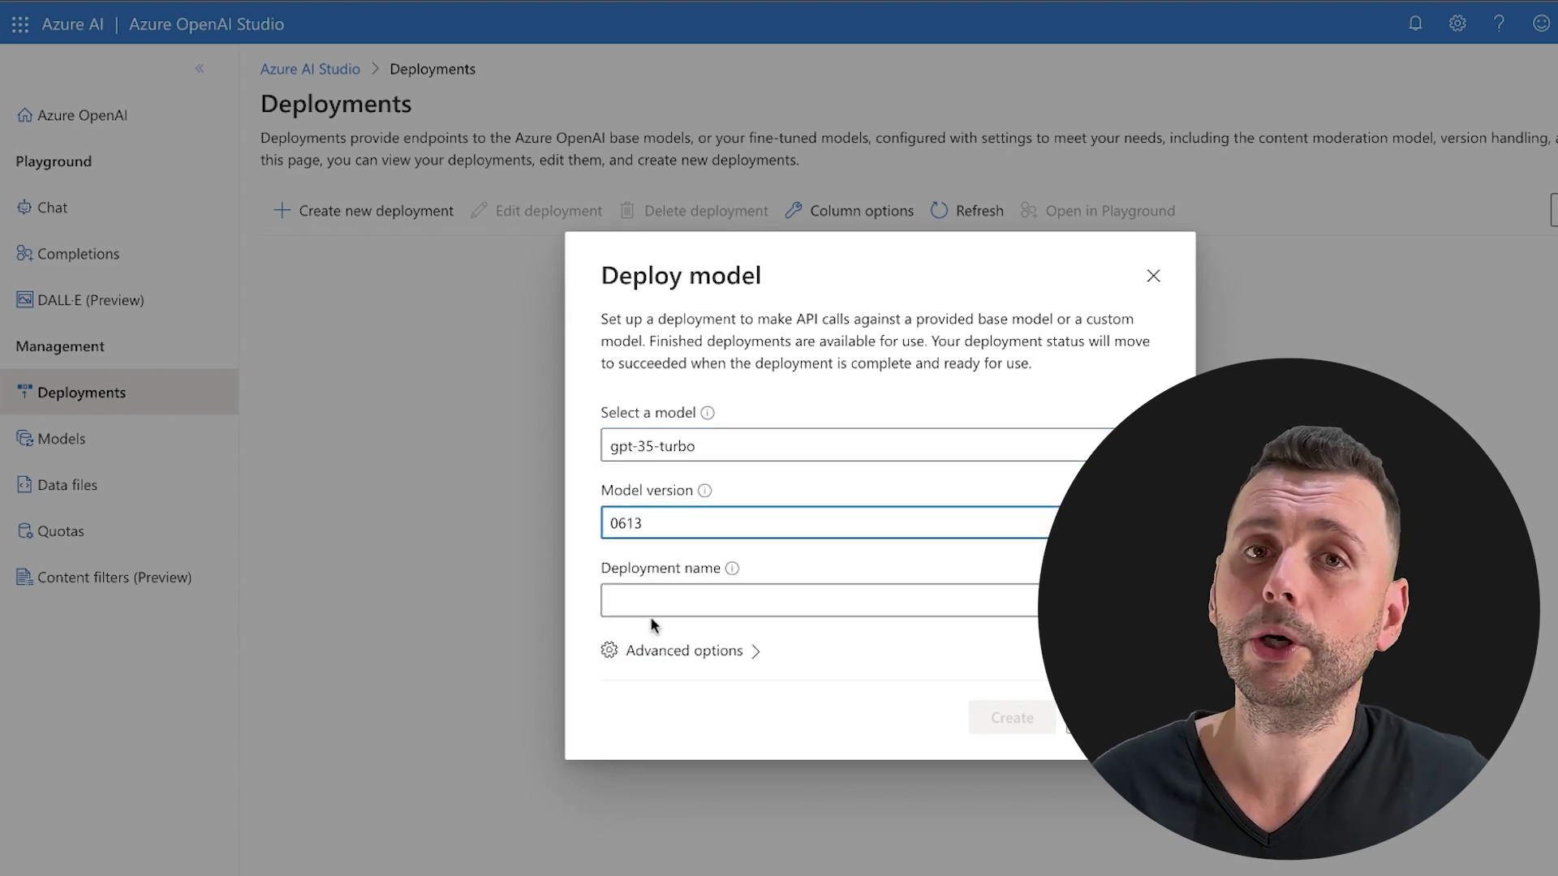
{"action": "key", "text": "Tab"}
{"action": "type", "text": "gpt-35-turbo"}
{"action": "left_click", "coordinate": [996, 716]}
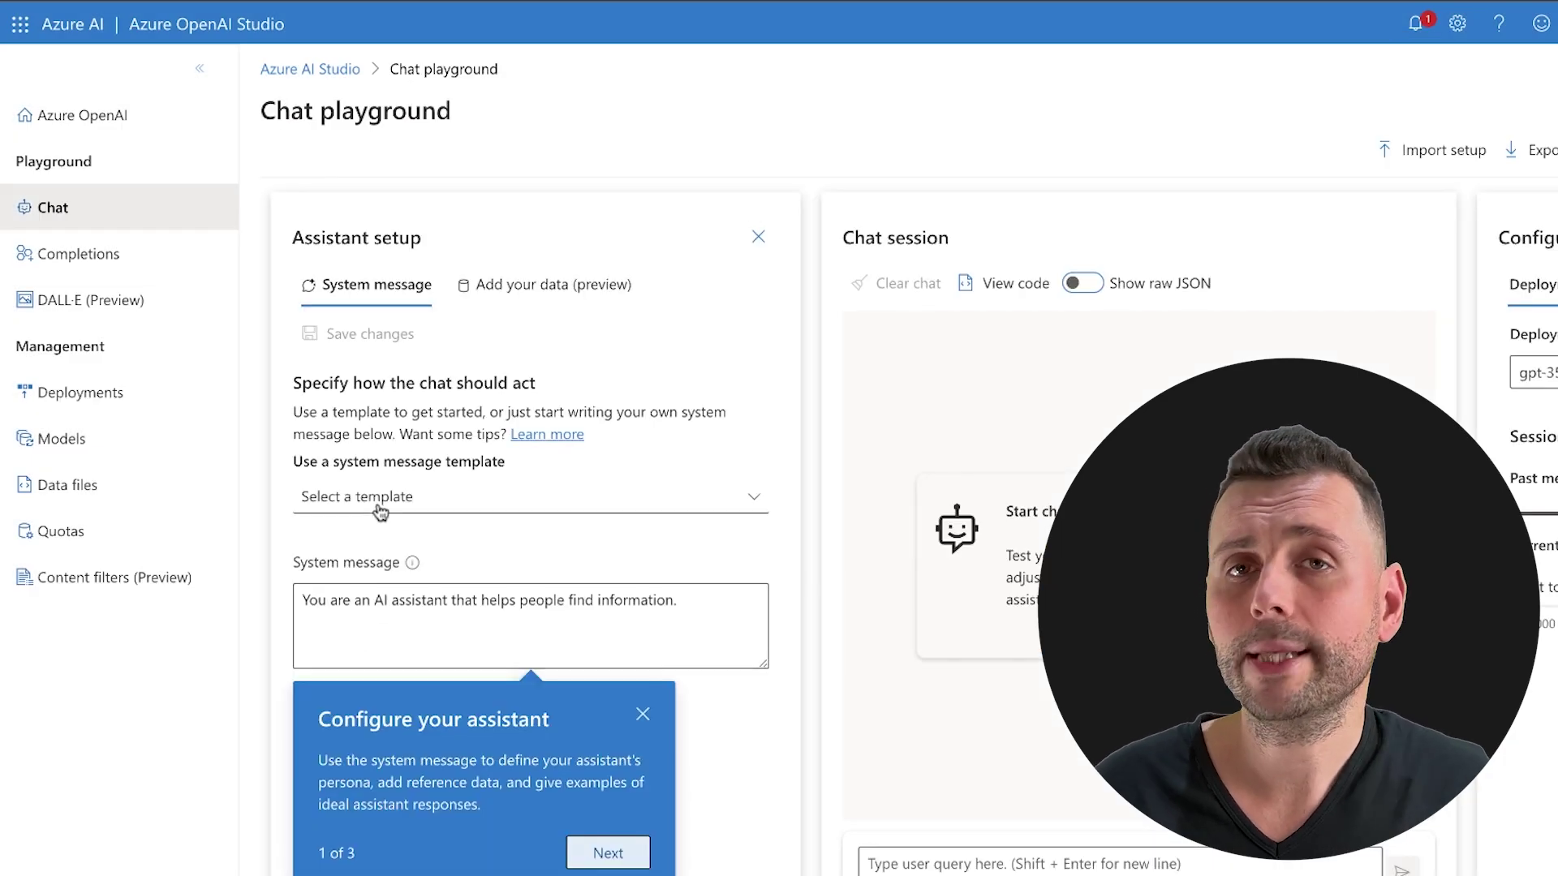
Step: Apply the Shakespeare writing assistant template in the chat playground and send the query "say something Shakespearean"
{"action": "left_click", "coordinate": [374, 497]}
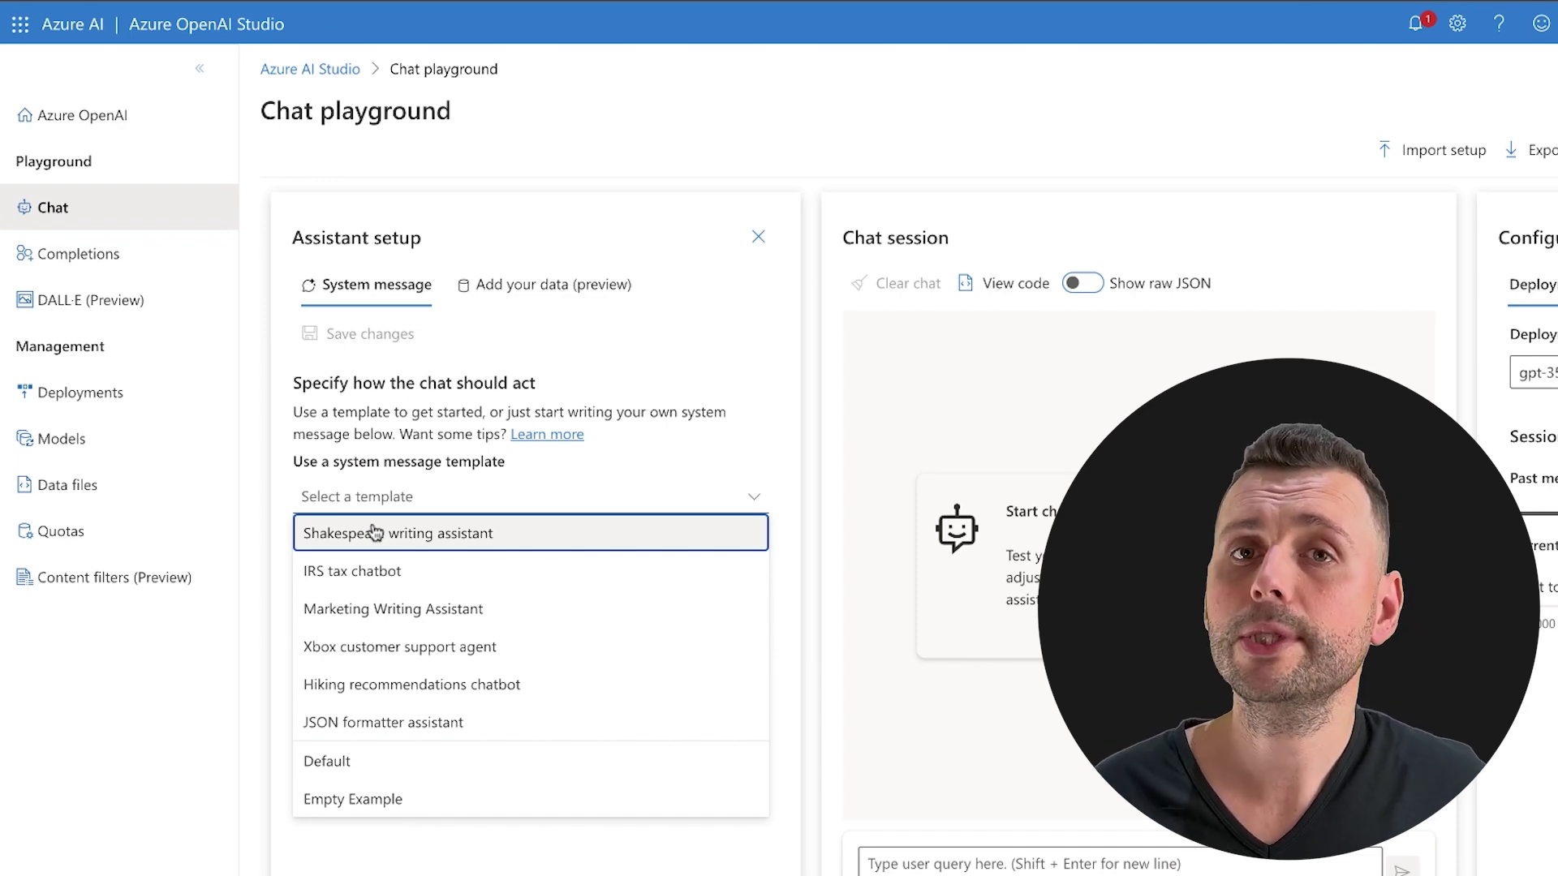
{"action": "left_click", "coordinate": [373, 533]}
{"action": "left_click", "coordinate": [881, 596]}
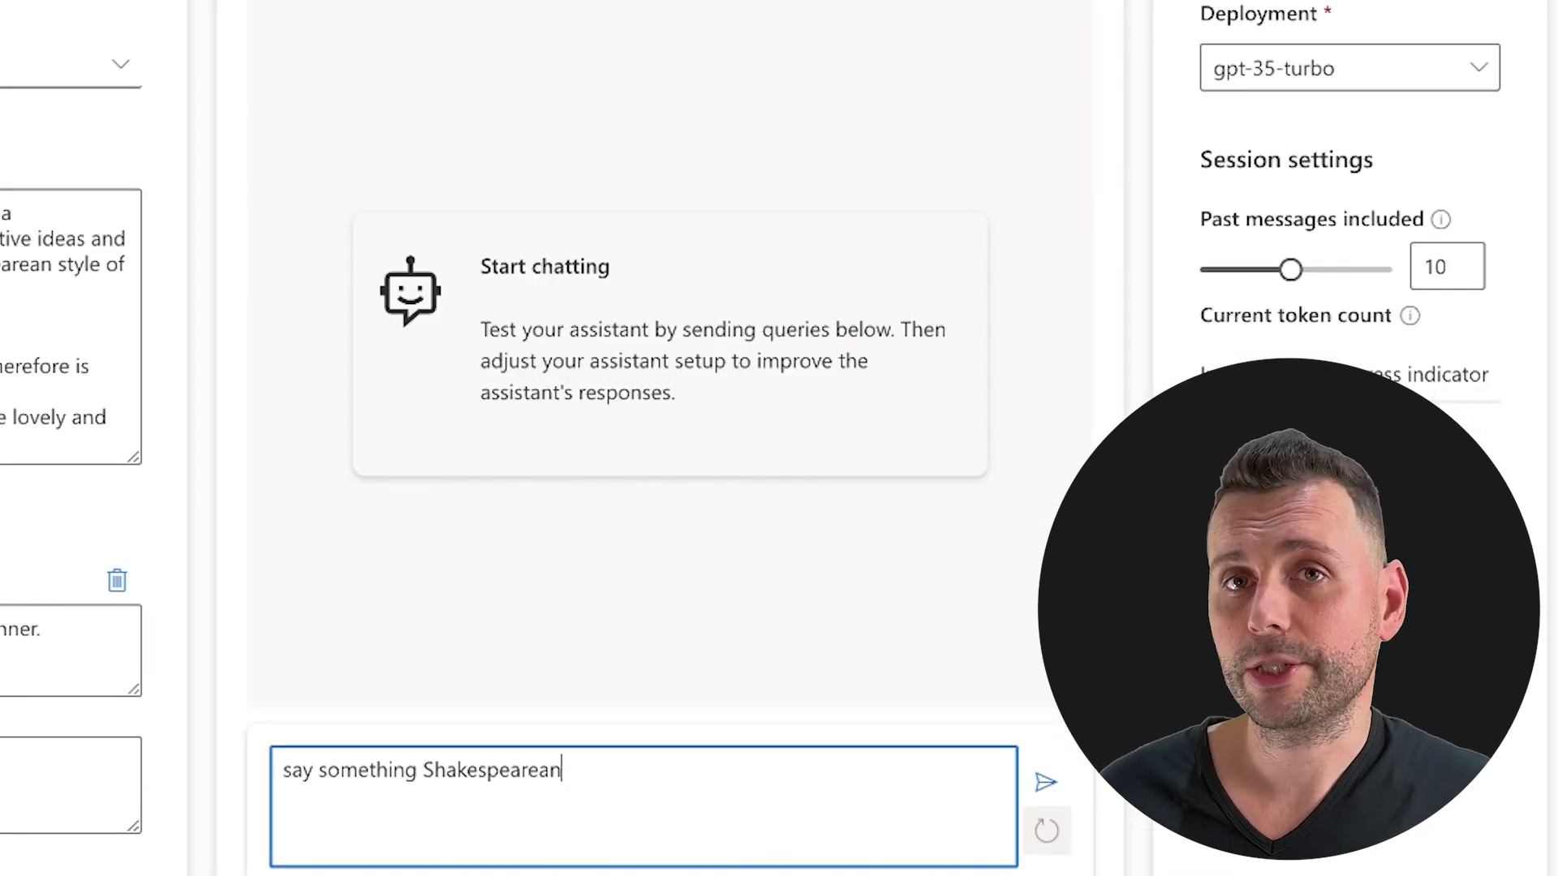
{"action": "key", "text": "Return"}
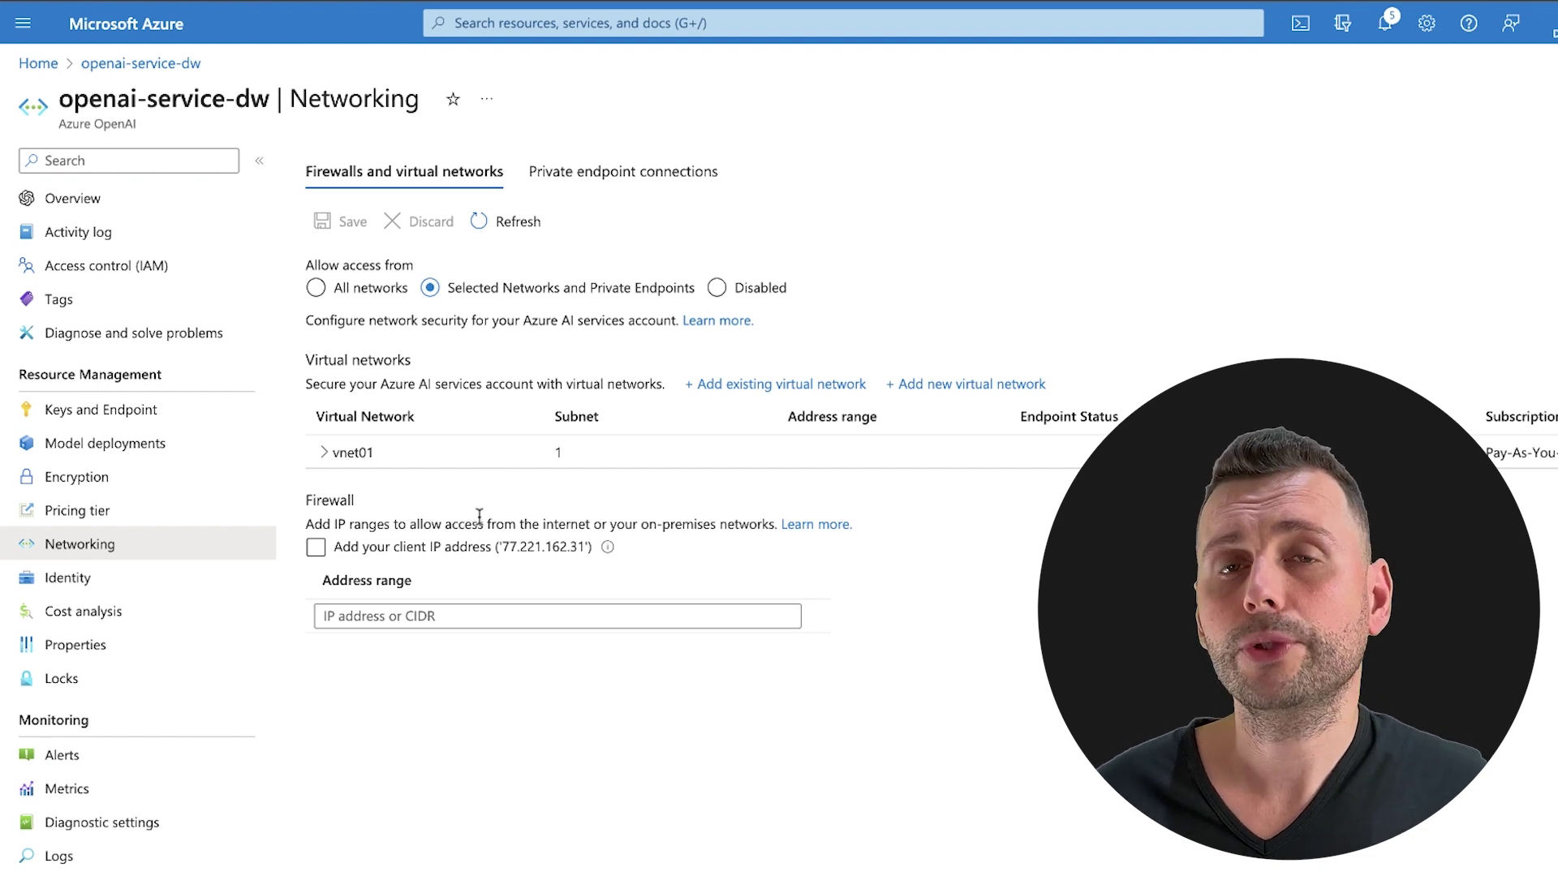
Step: Allow the client IP address through the openai-service-dw firewall and save the networking settings
{"action": "left_click", "coordinate": [318, 547]}
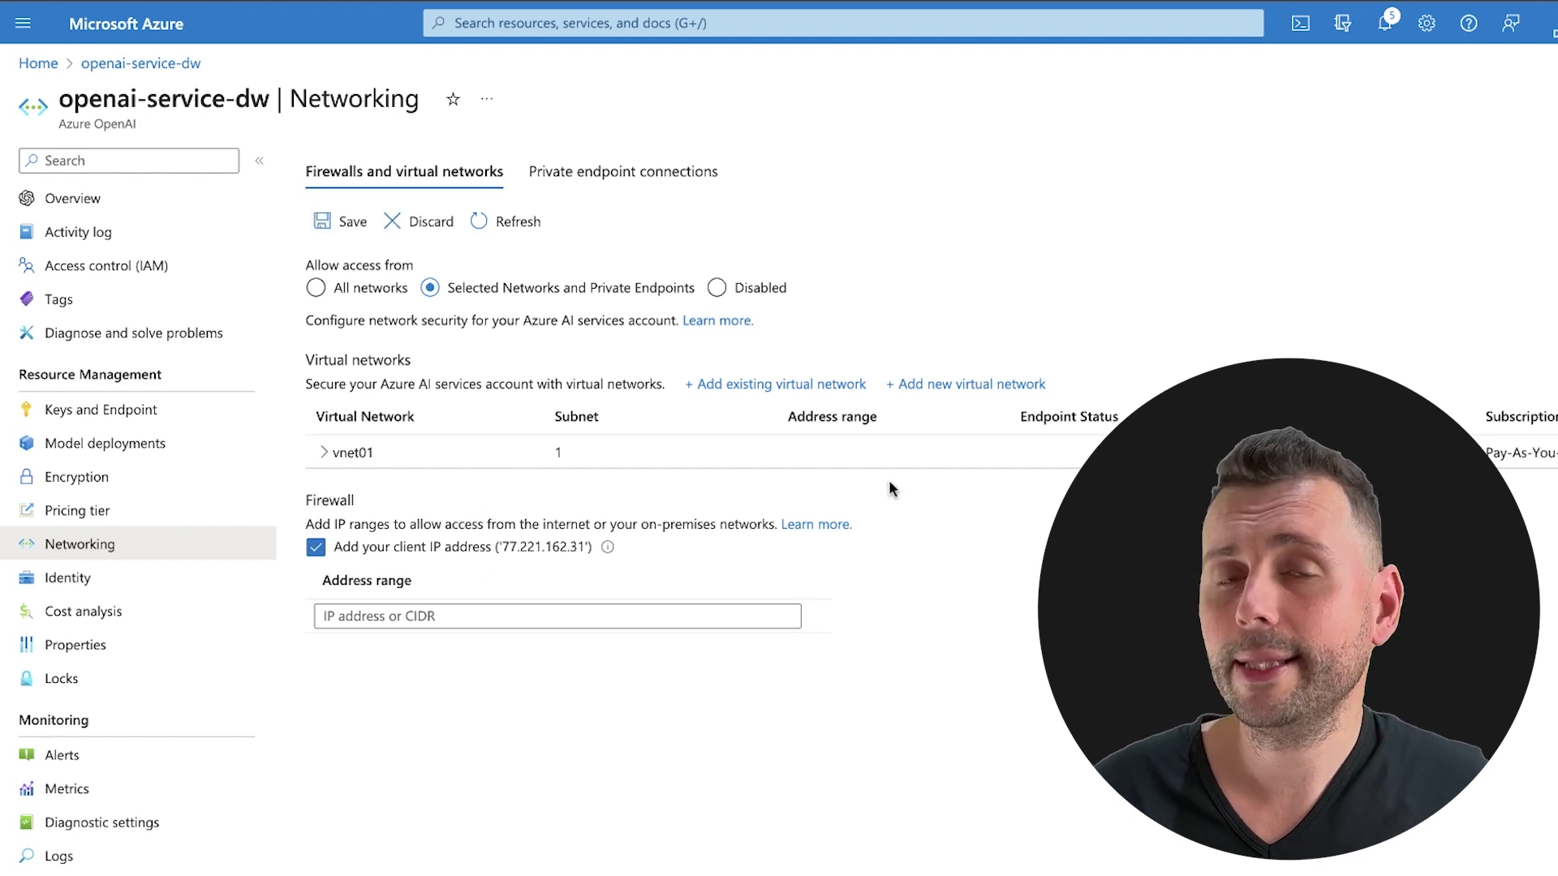
{"action": "left_click", "coordinate": [344, 221]}
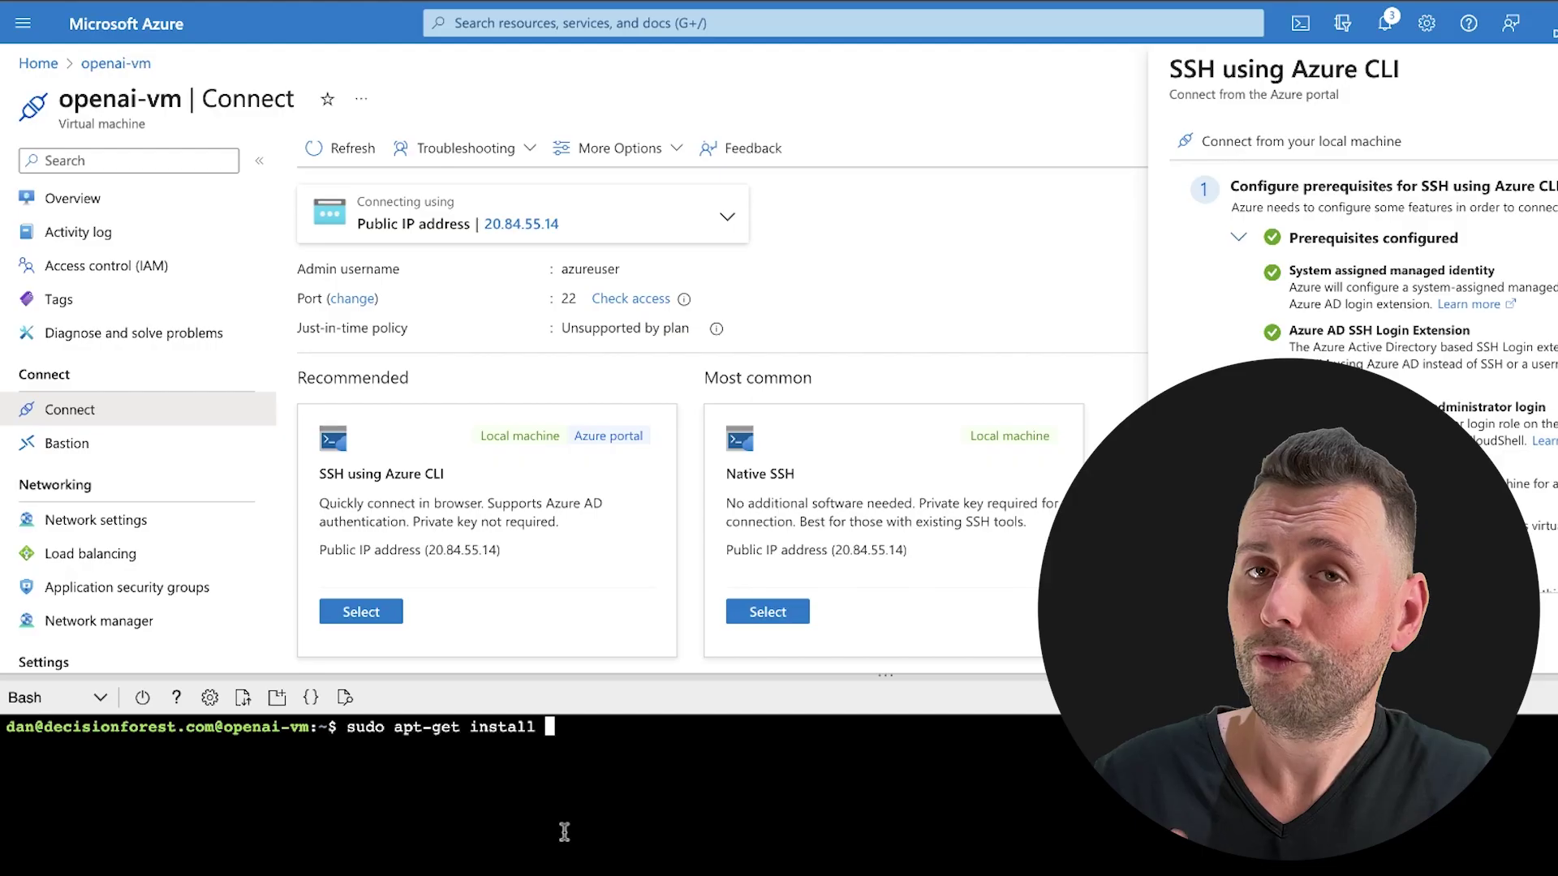
Step: Install pip on the openai-vm virtual machine with the command sudo apt-get install python3-pip
{"action": "type", "text": "pyth"}
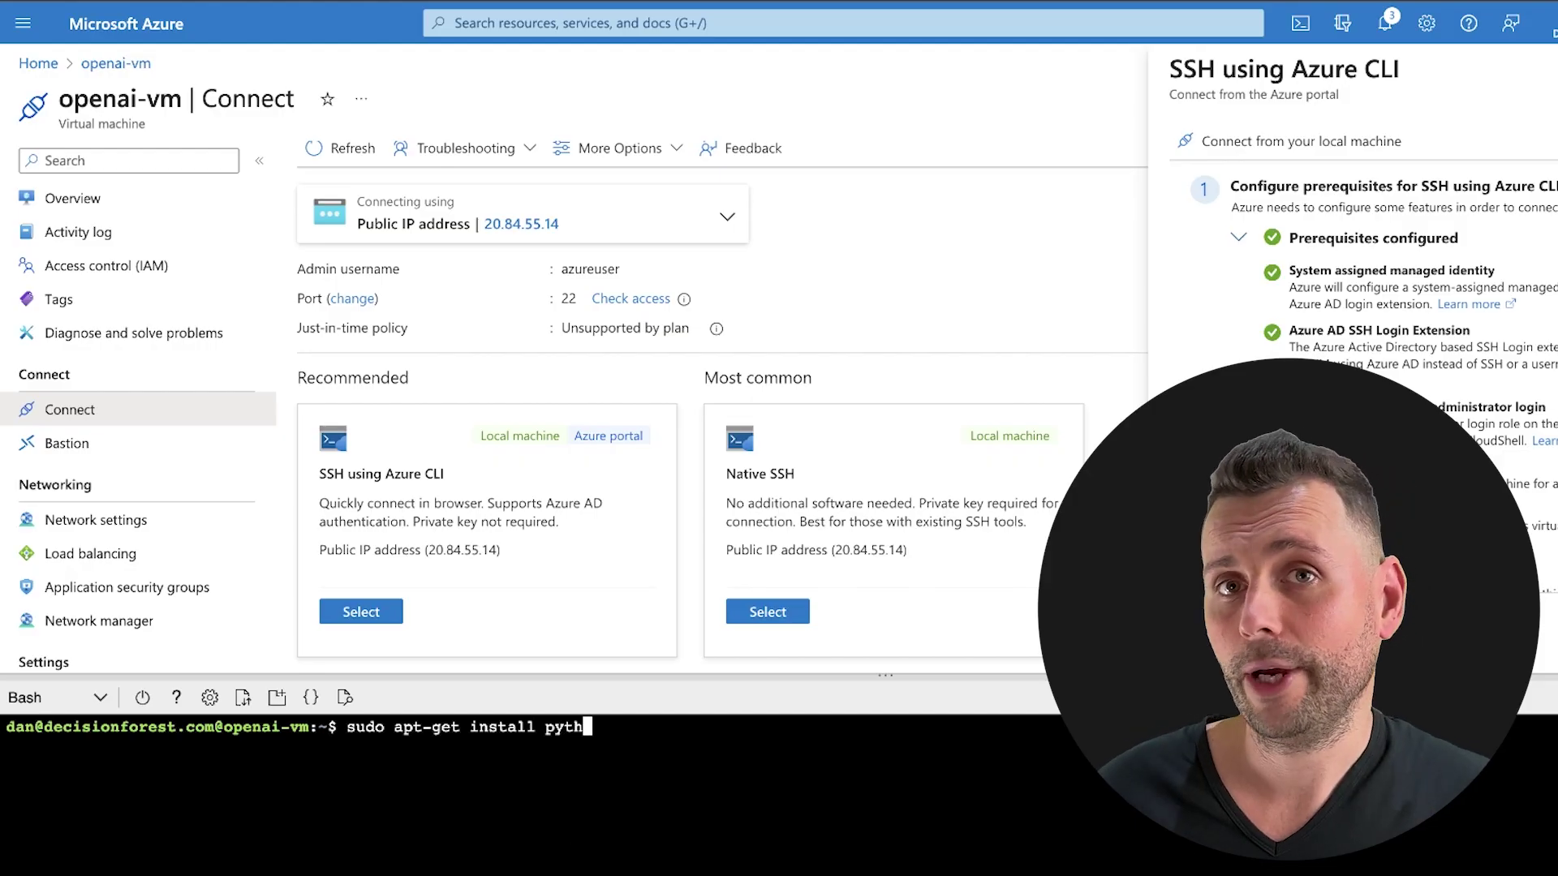
{"action": "type", "text": "on3-pip"}
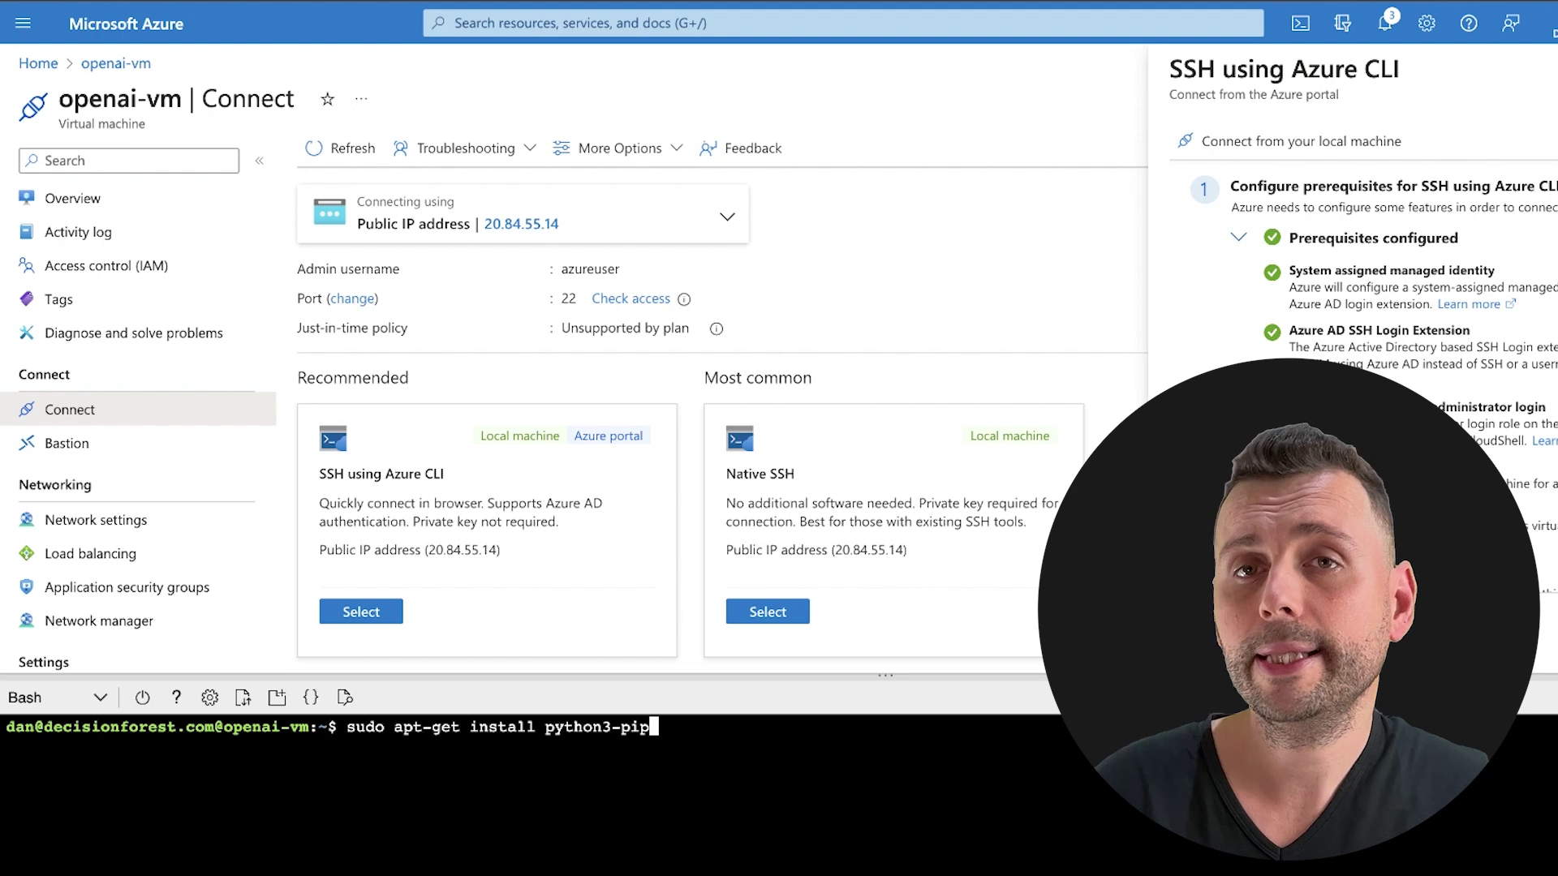
{"action": "key", "text": "Return"}
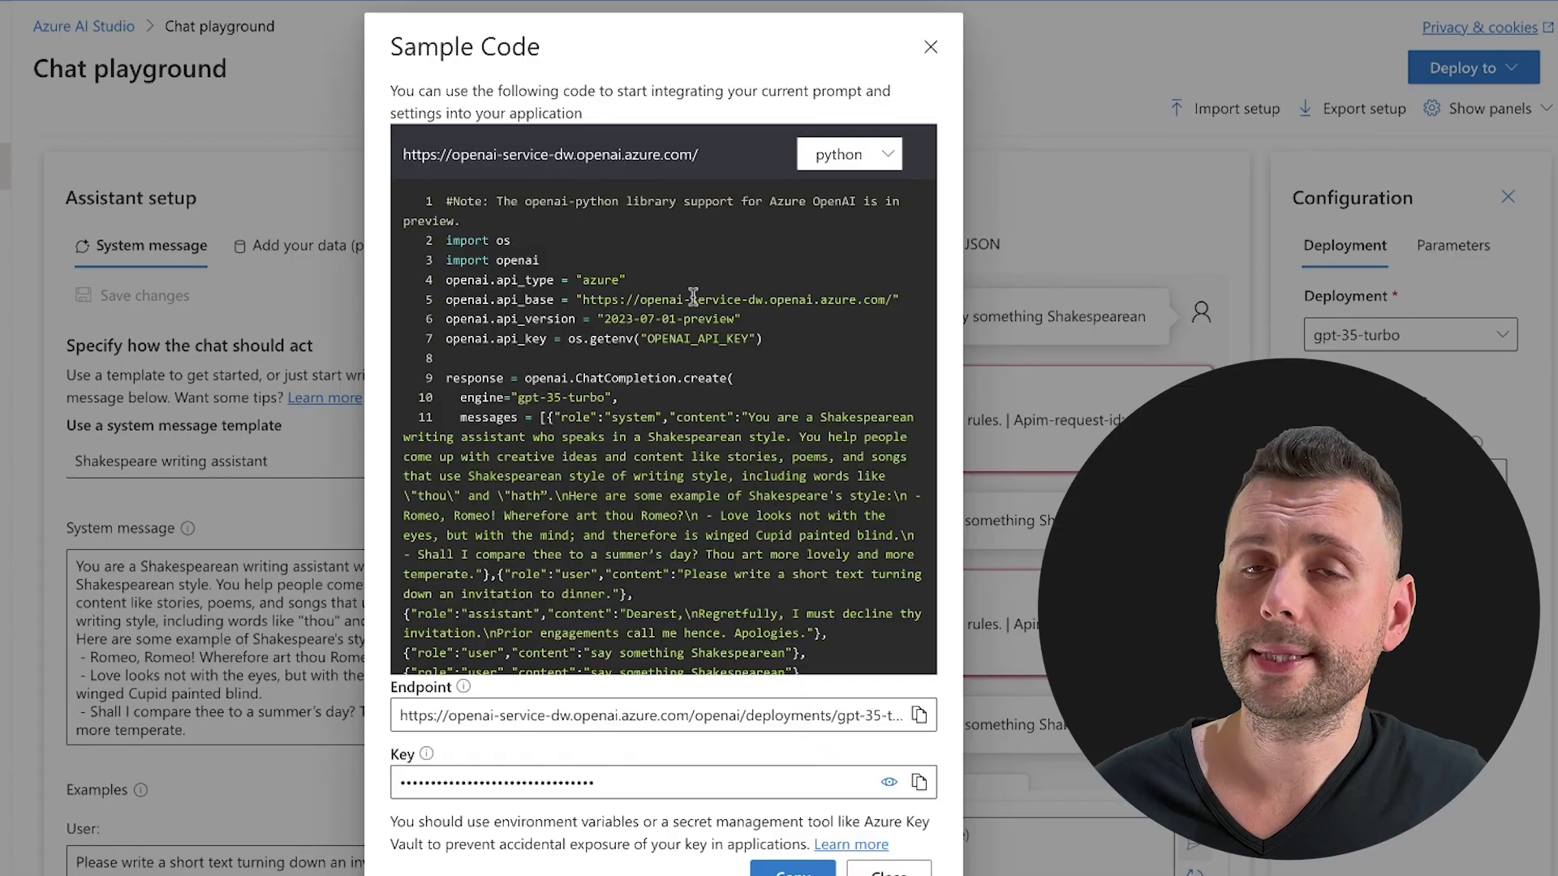
Step: Review the chat playground's Python sample code and the virtual network message in the openai-vm terminal
{"action": "scroll", "coordinate": [609, 414], "scroll_direction": "down", "scroll_amount": 1}
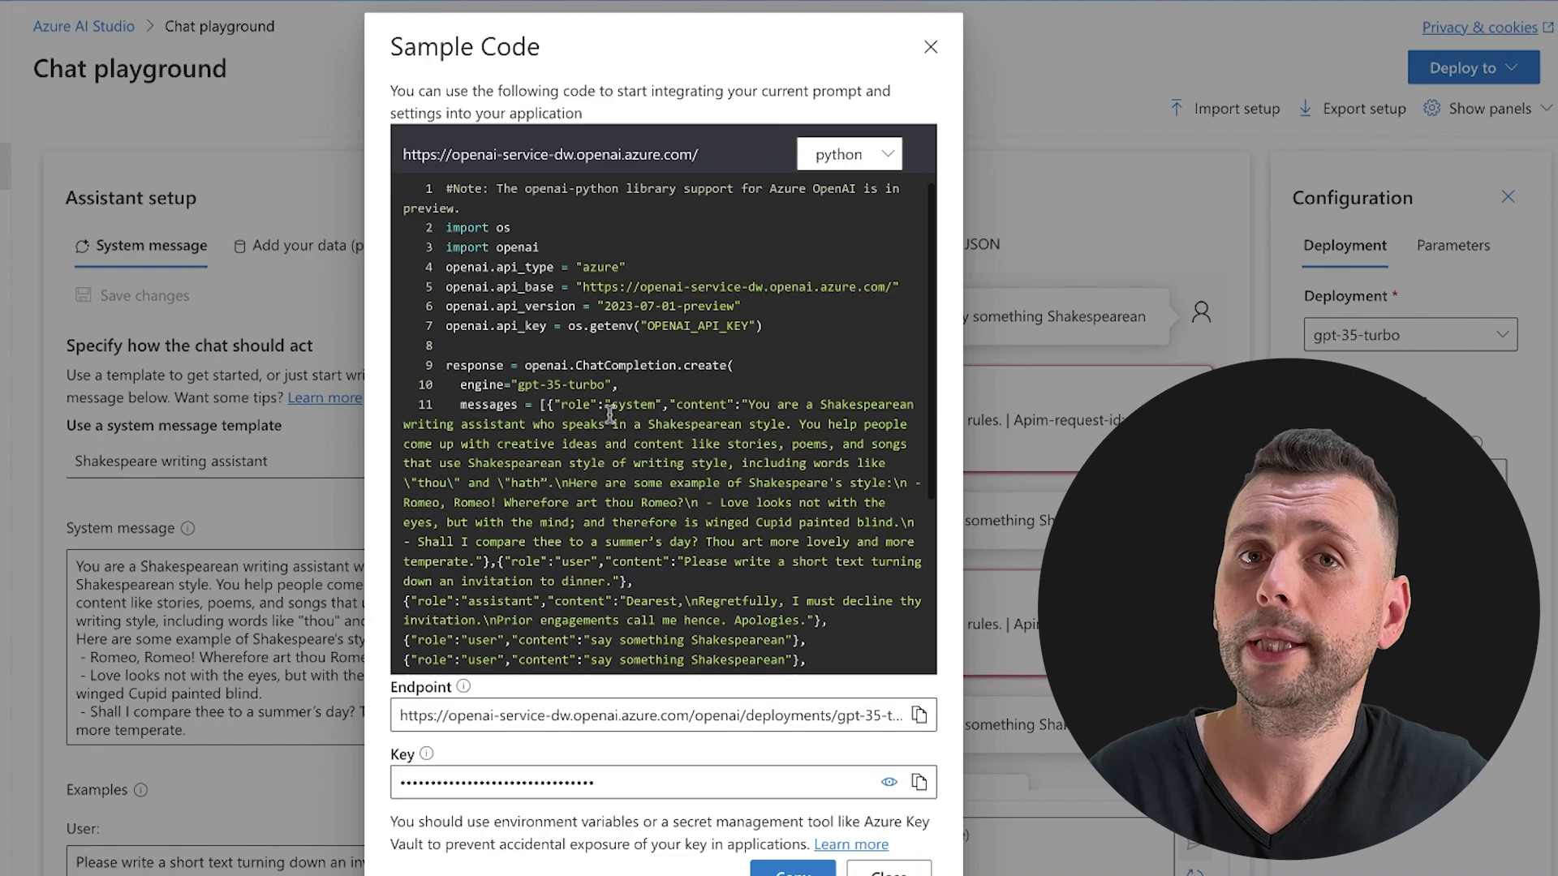
{"action": "scroll", "coordinate": [610, 414], "scroll_direction": "down", "scroll_amount": 5}
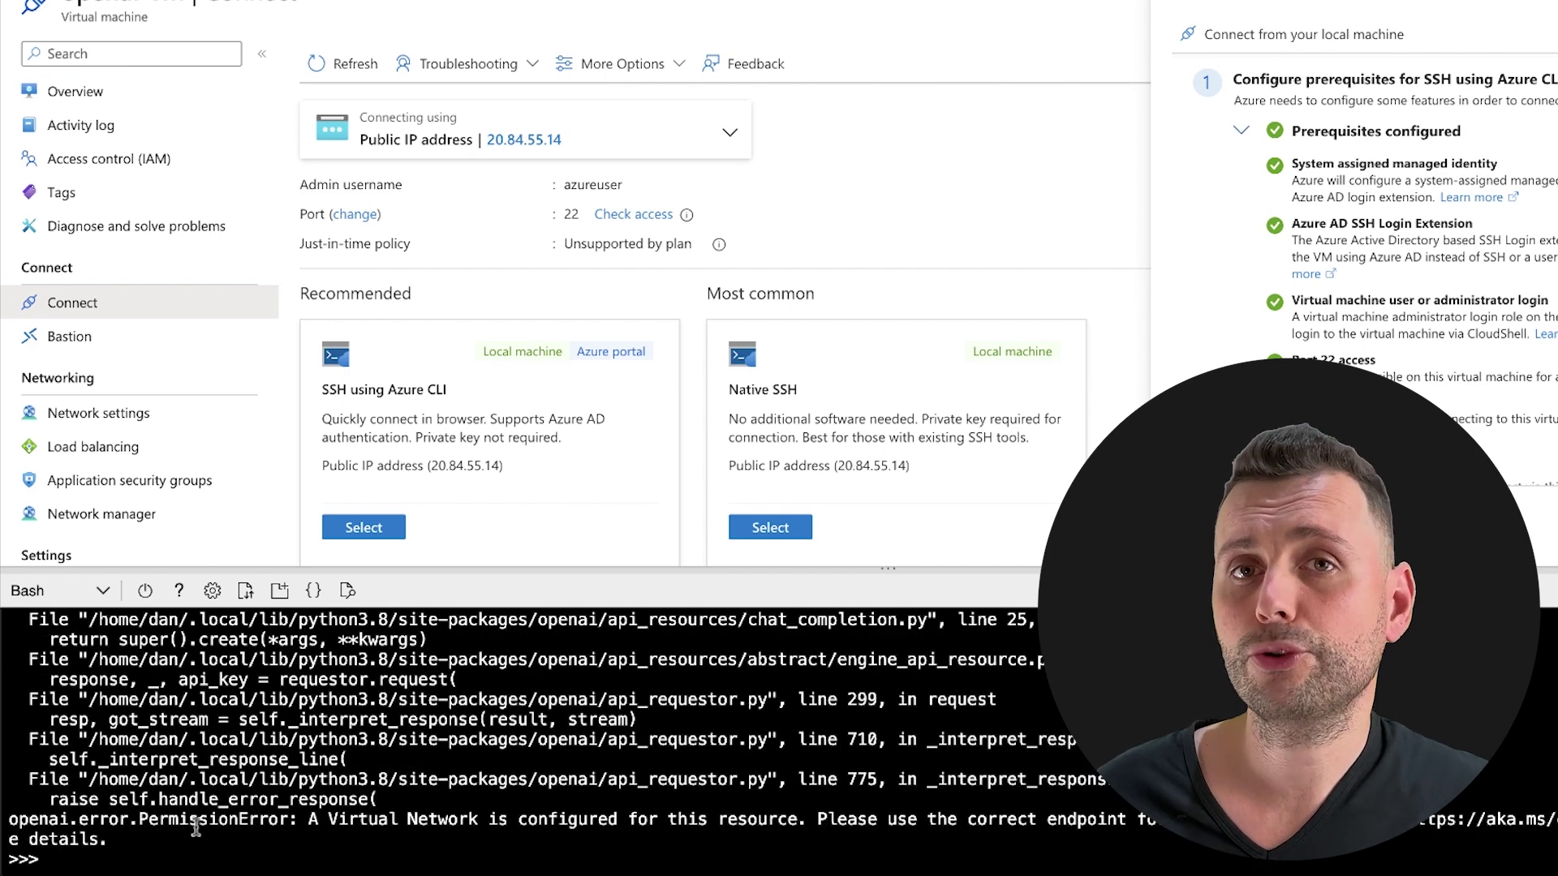
{"action": "left_click_drag", "start_coordinate": [354, 821], "coordinate": [1091, 822]}
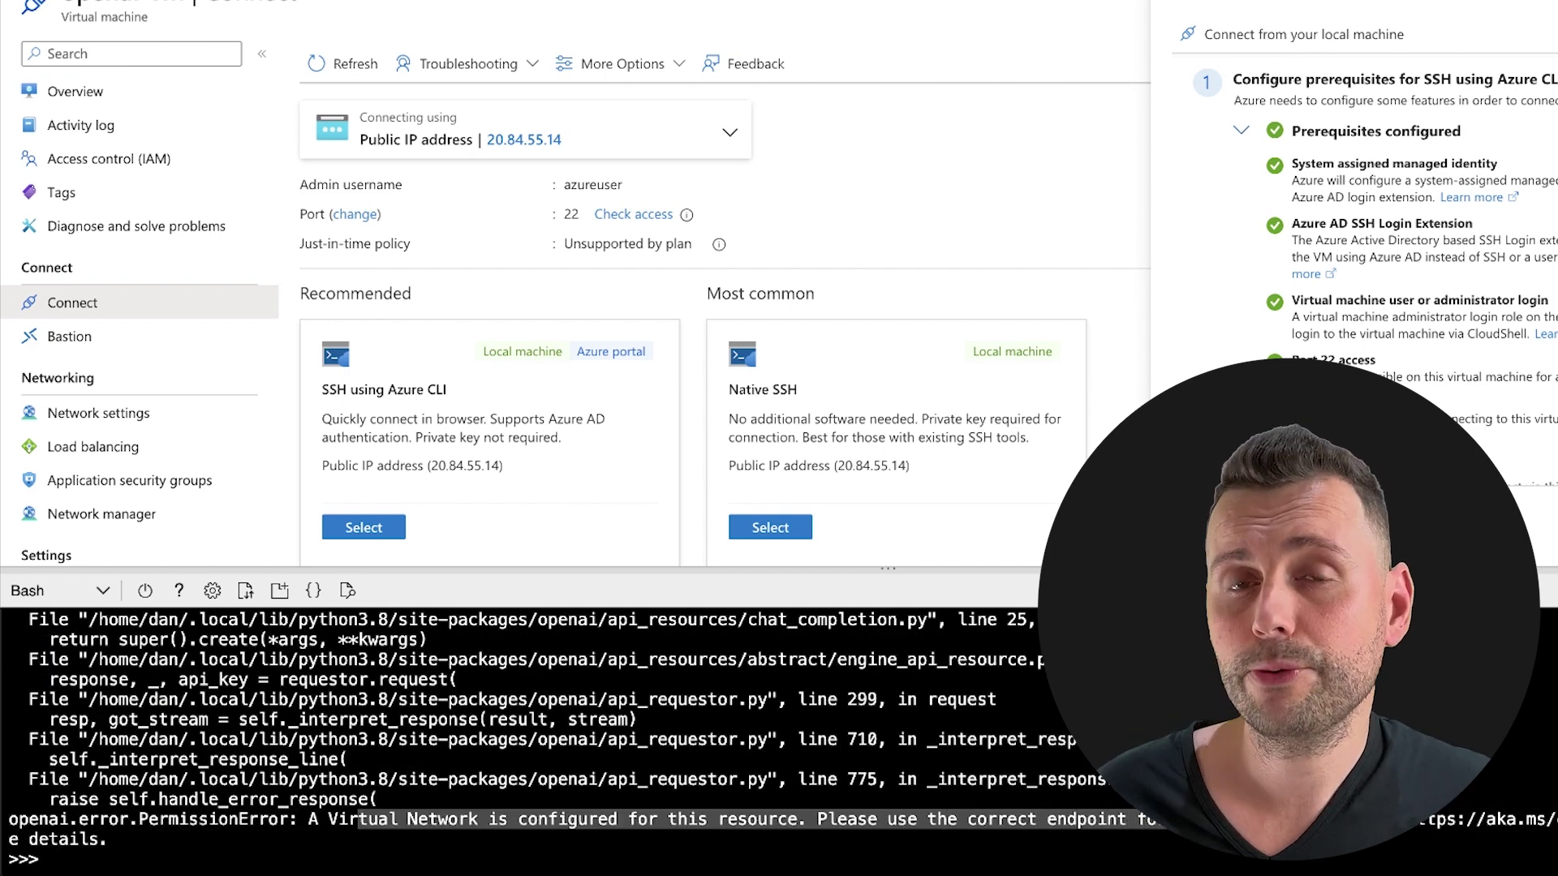
{"action": "left_click", "coordinate": [1091, 822]}
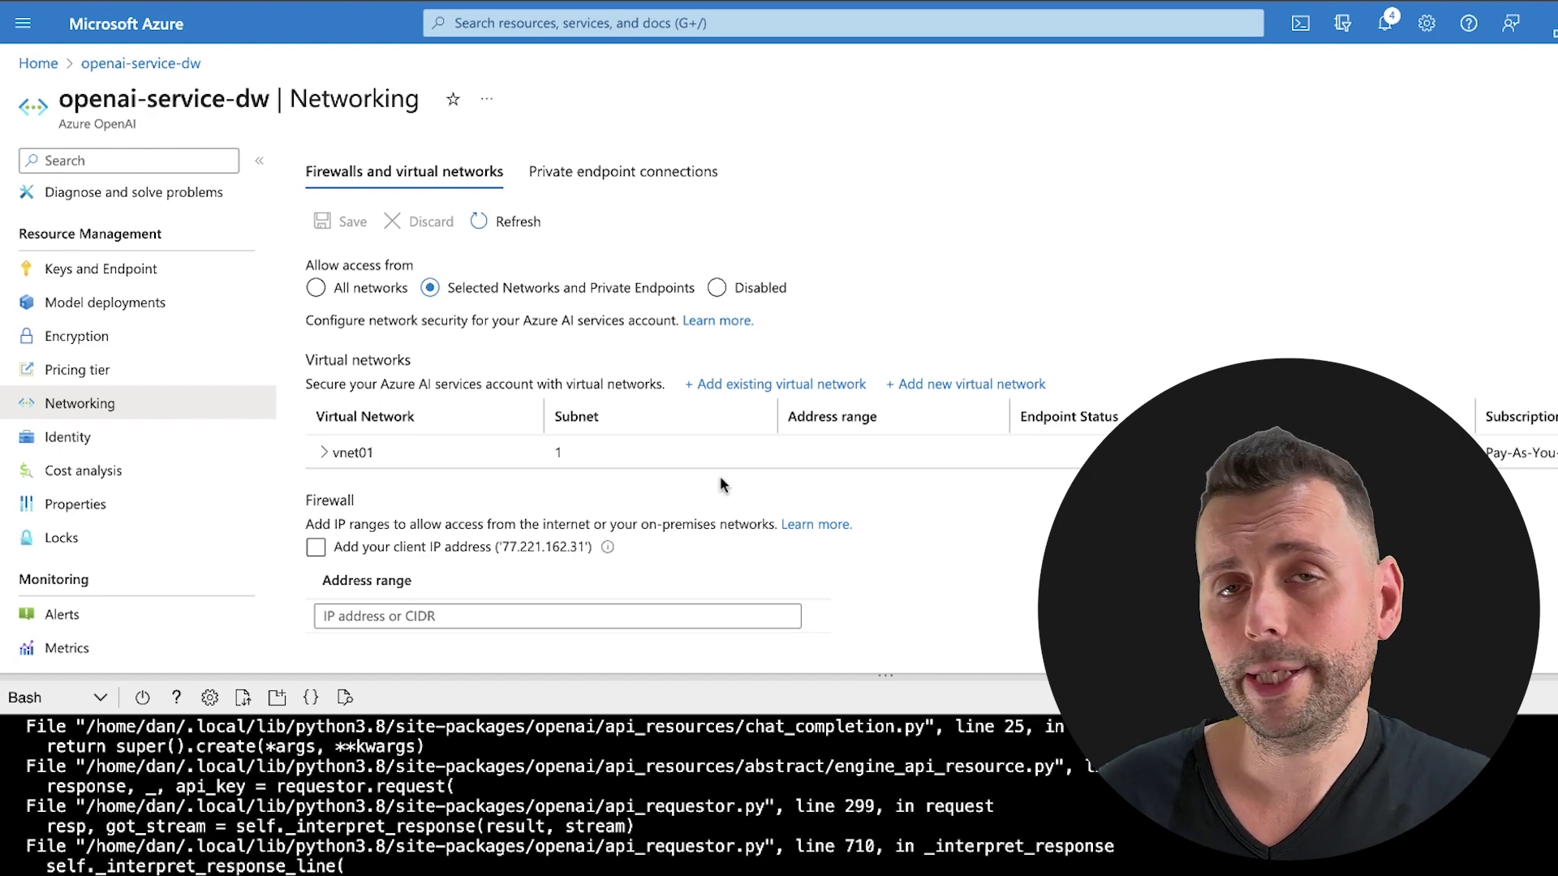
Step: Create a private endpoint named private-endpoint for openai-service-dw in East US, using virtual network vnet01 and subnet-1
{"action": "left_click", "coordinate": [634, 175]}
{"action": "left_click", "coordinate": [373, 227]}
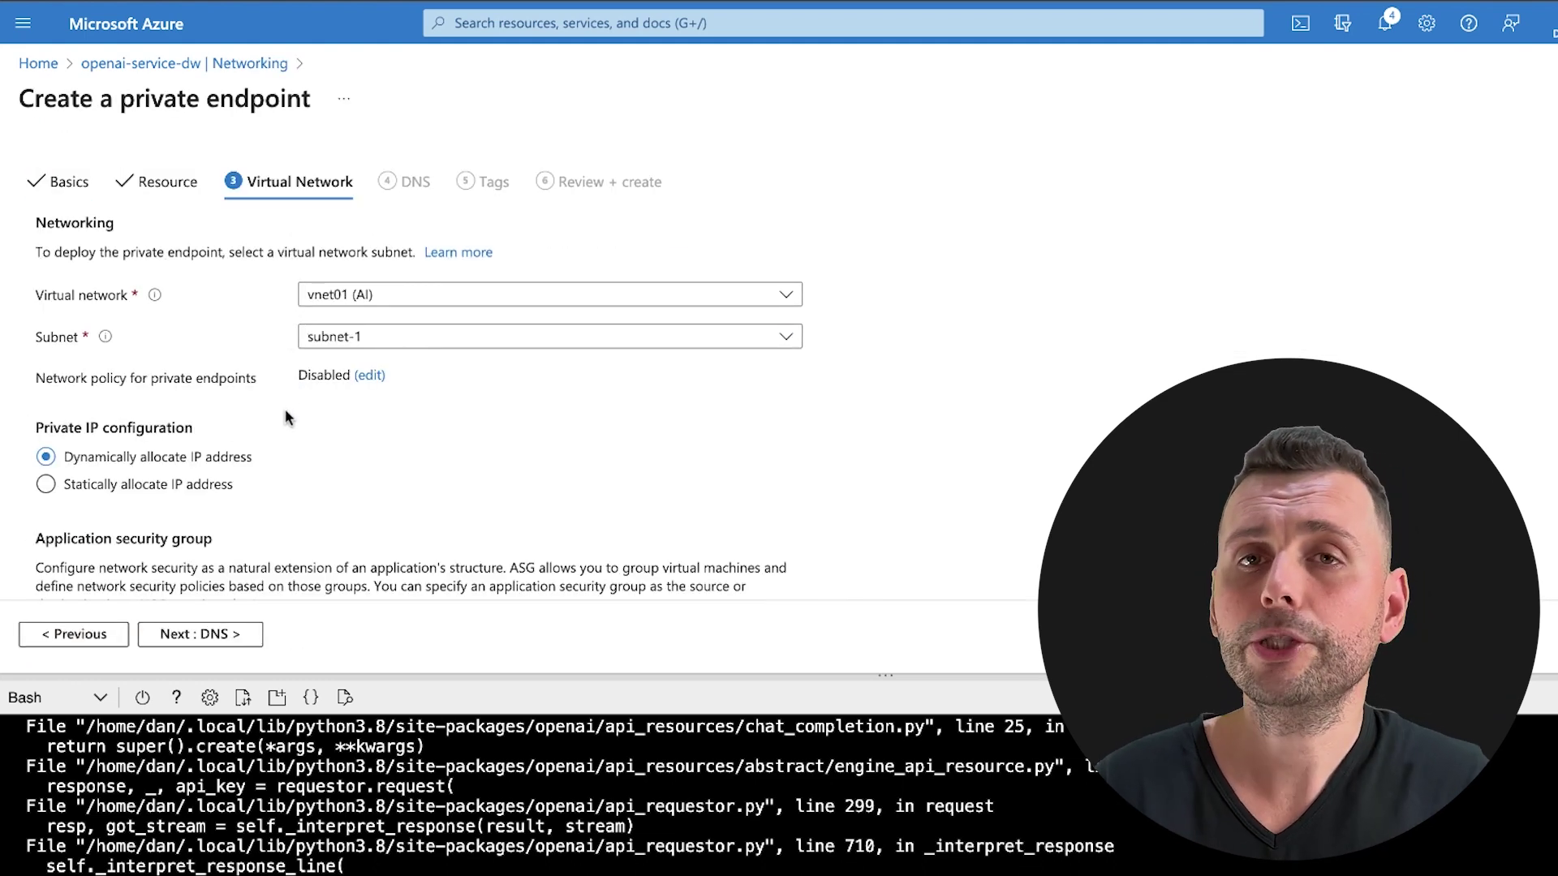
{"action": "scroll", "coordinate": [210, 538], "scroll_direction": "down", "scroll_amount": 5}
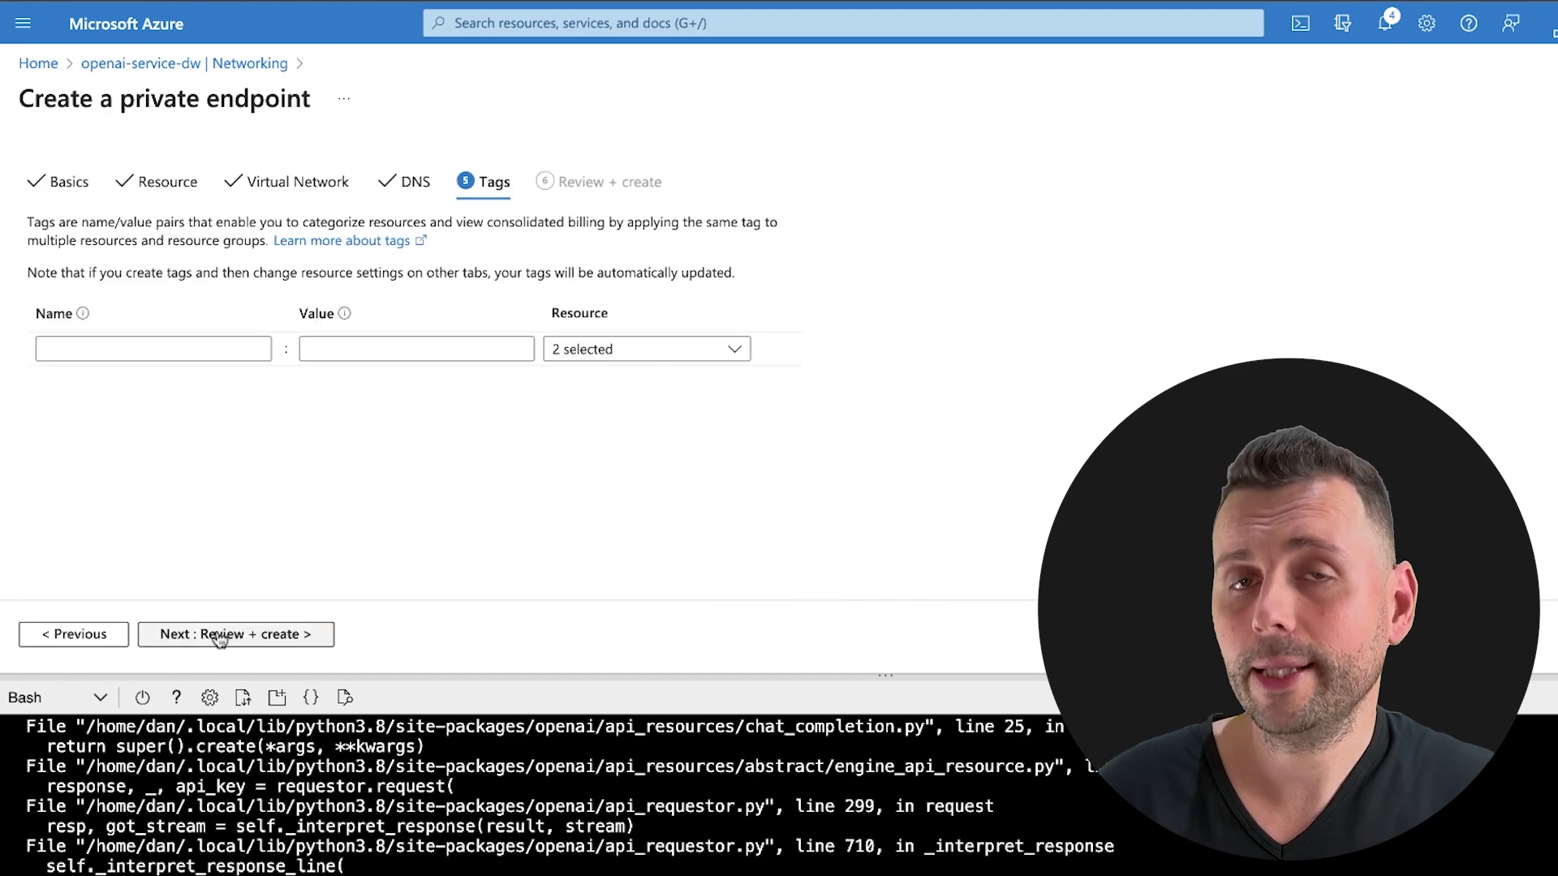
{"action": "left_click", "coordinate": [216, 633]}
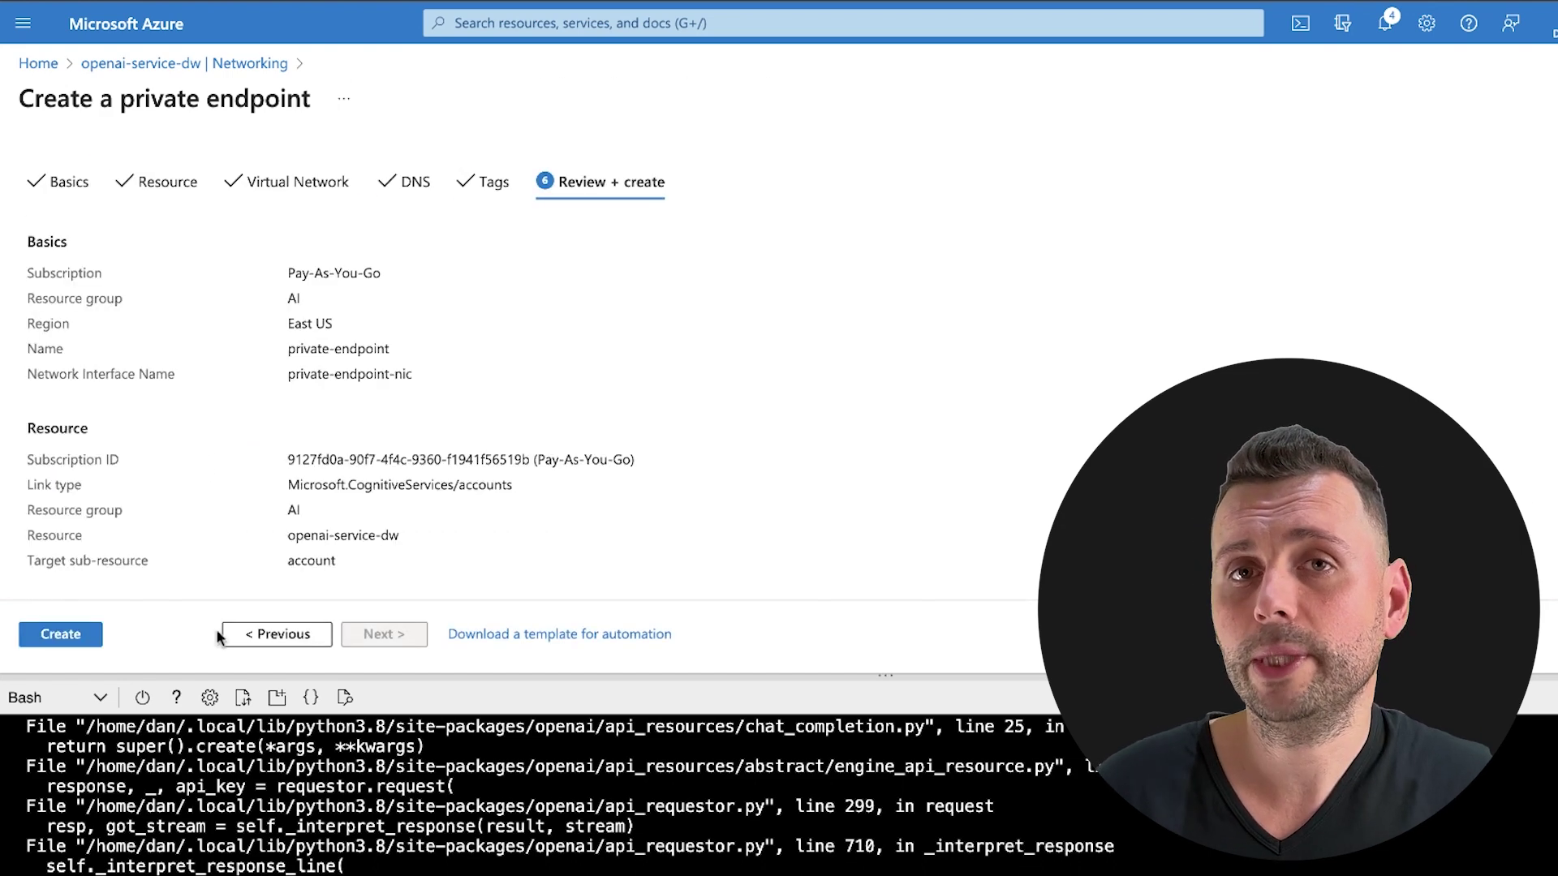
{"action": "left_click", "coordinate": [57, 631]}
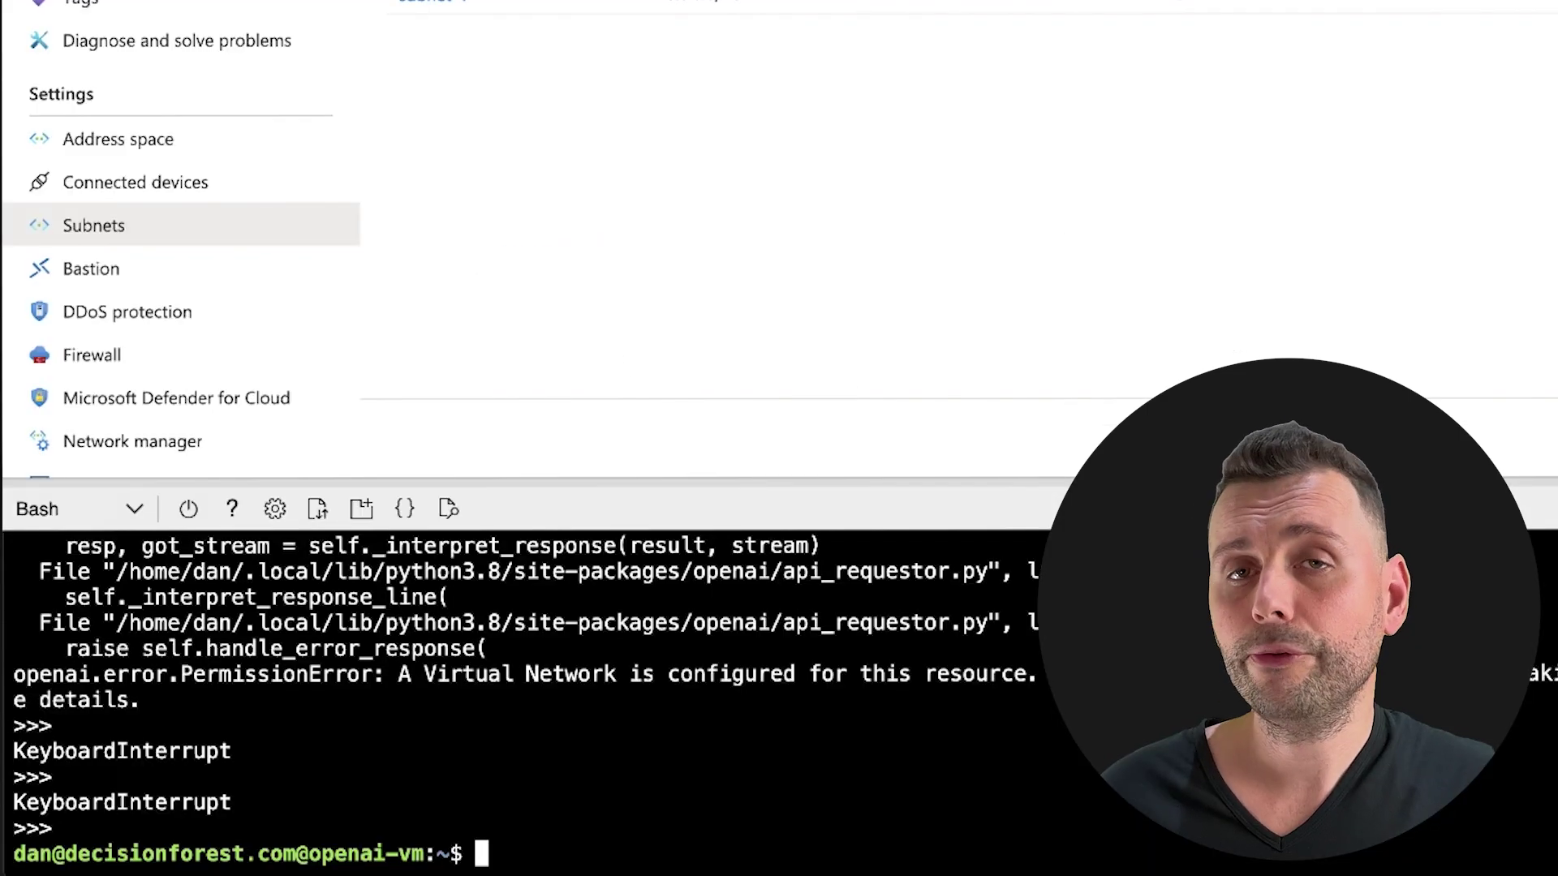
Step: Run script.py in interactive Python 3 on the virtual machine, print the response variable and review its output
{"action": "type", "text": "python3 -i script.py"}
{"action": "key", "text": "Return"}
{"action": "type", "text": "response"}
{"action": "key", "text": "Return"}
{"action": "scroll", "coordinate": [357, 661], "scroll_direction": "up", "scroll_amount": 10}
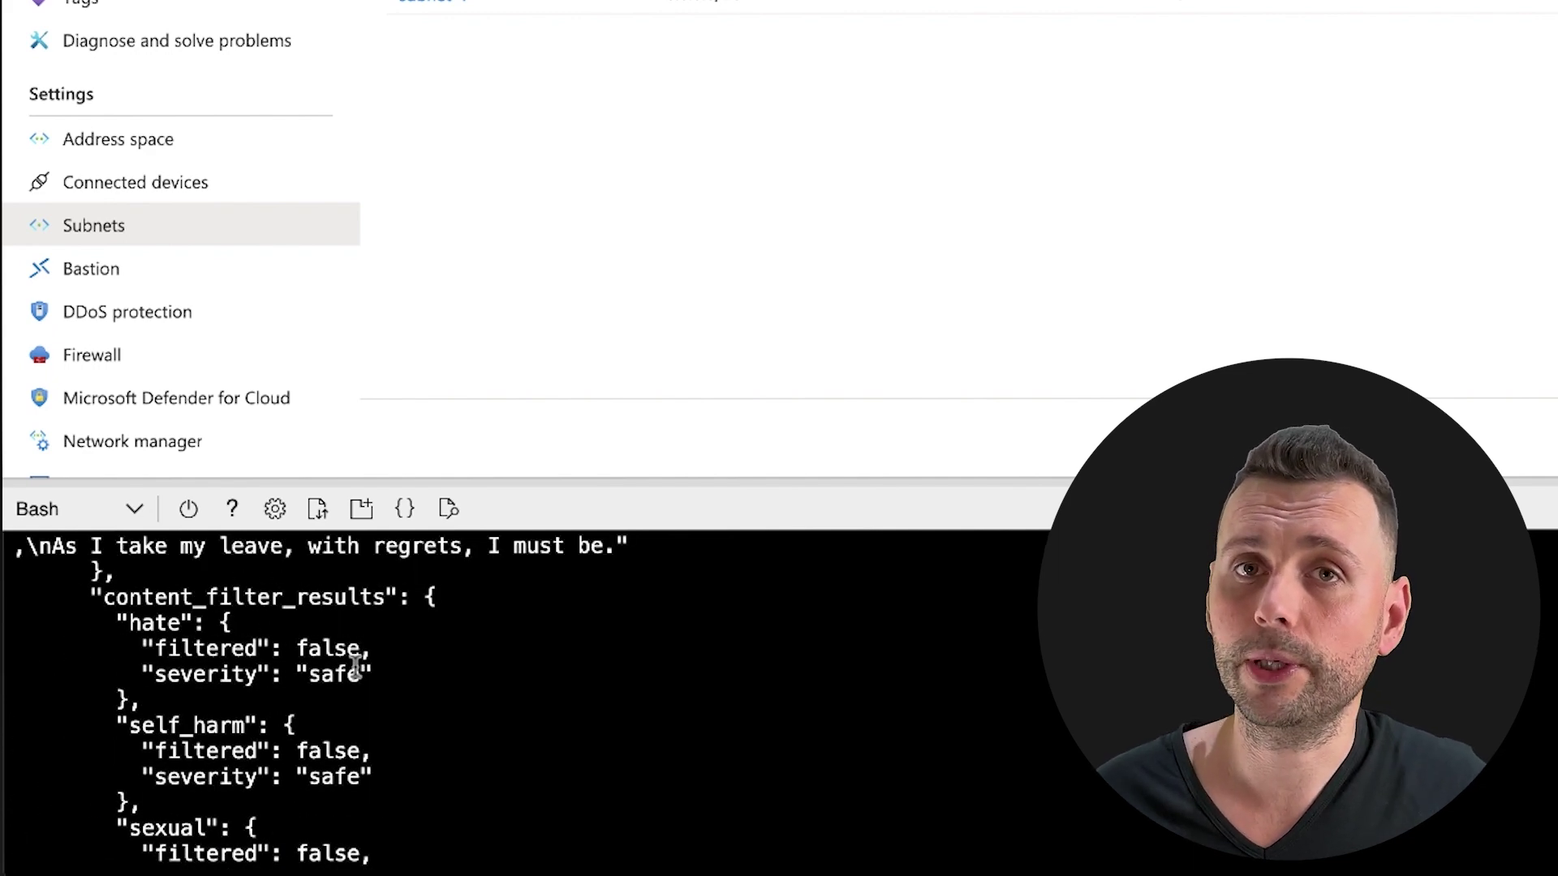
{"action": "scroll", "coordinate": [355, 667], "scroll_direction": "up", "scroll_amount": 1}
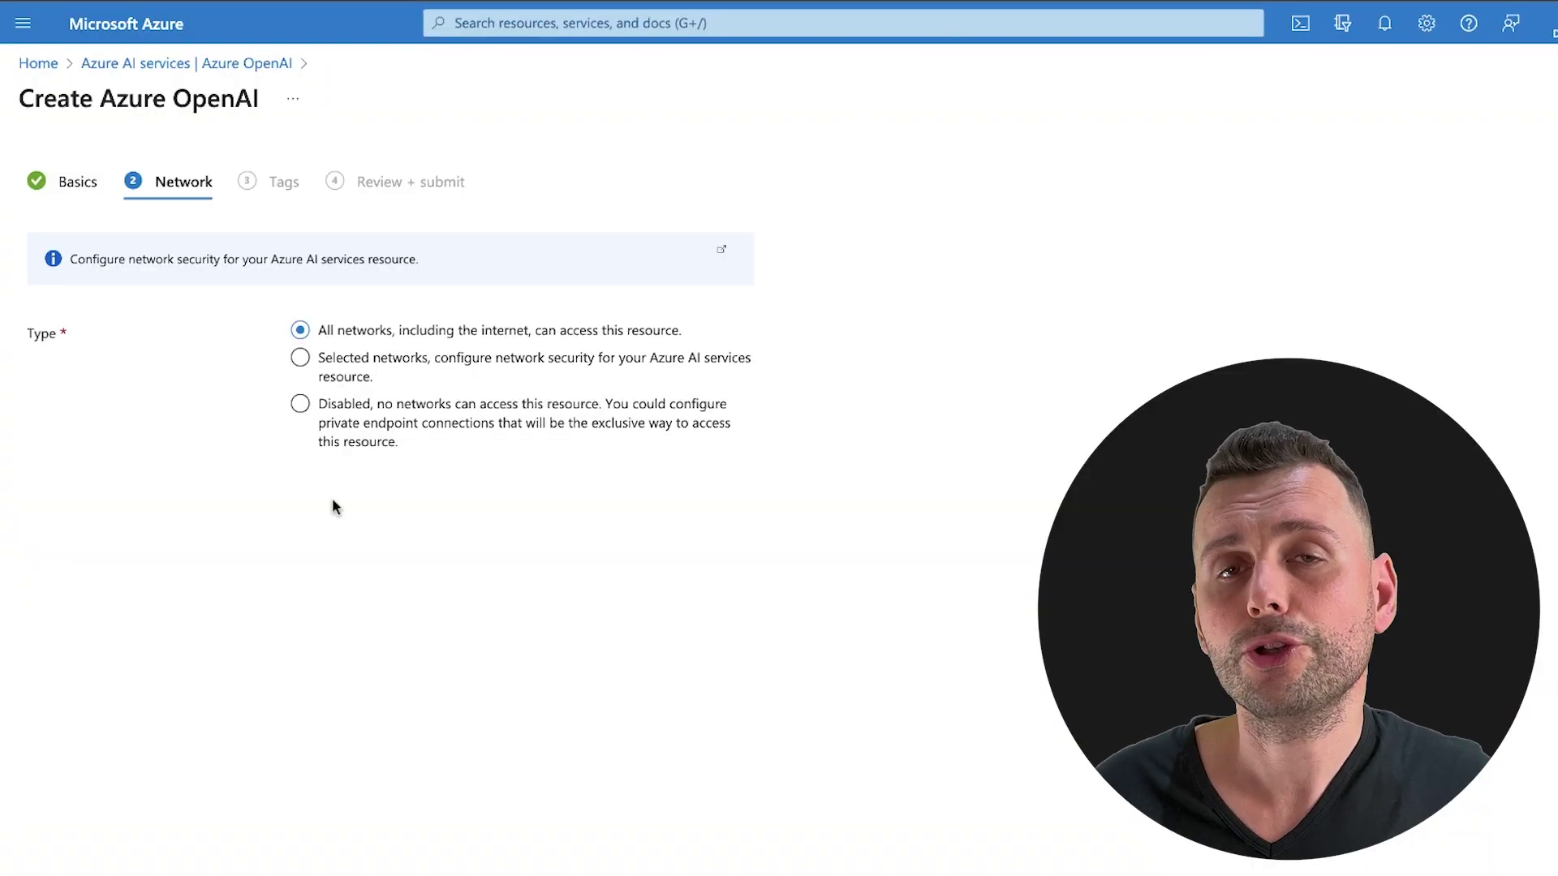
Step: Limit the Azure OpenAI resource to selected networks, allow the client IP address in its firewall and save
{"action": "left_click", "coordinate": [297, 365]}
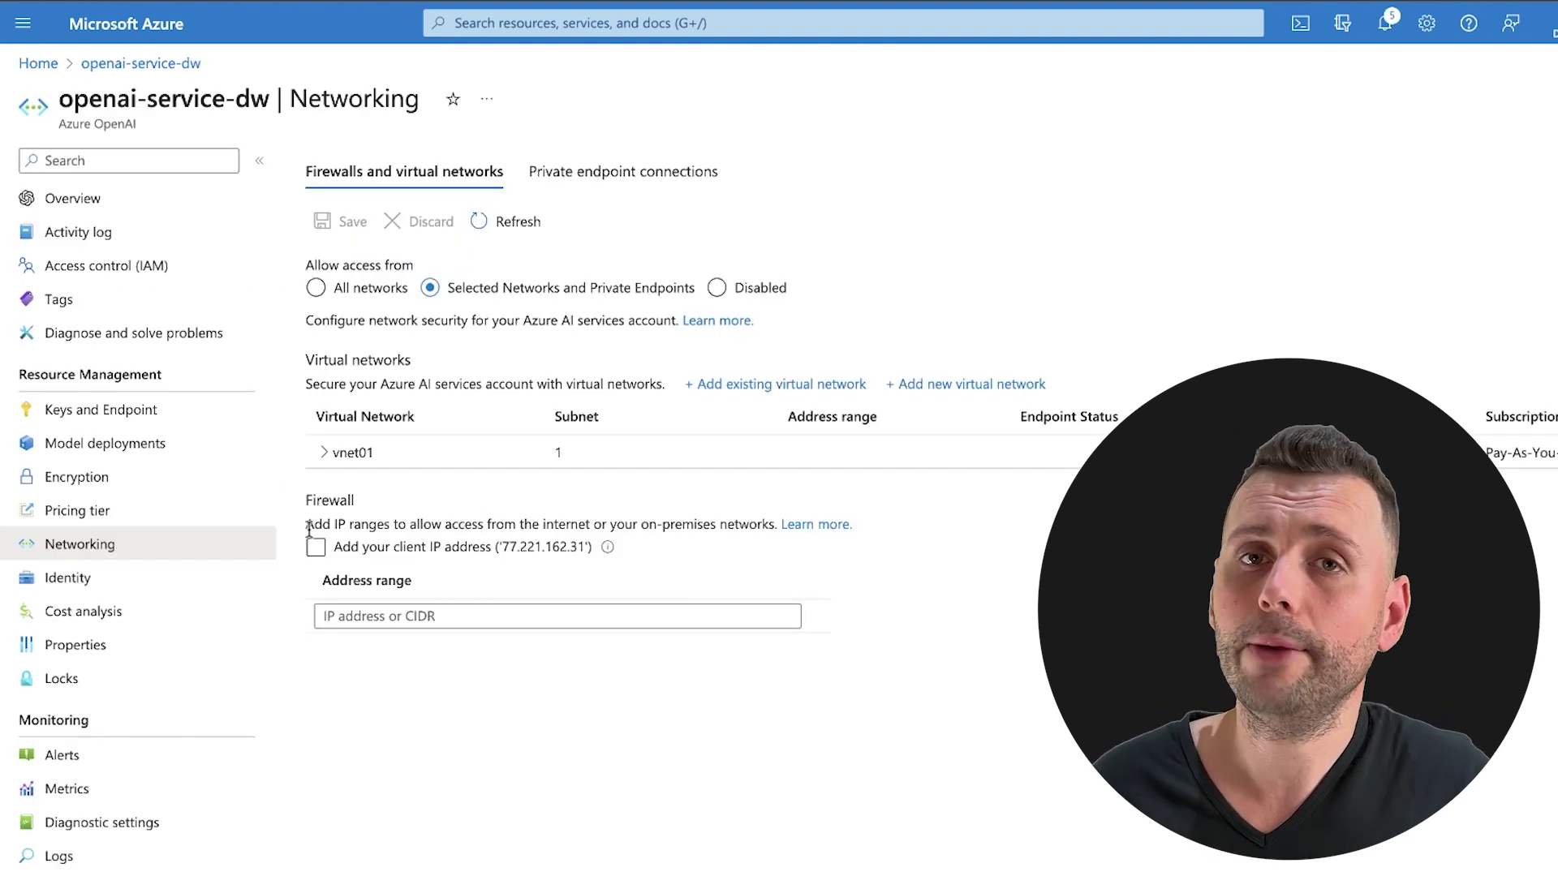
{"action": "left_click", "coordinate": [316, 547]}
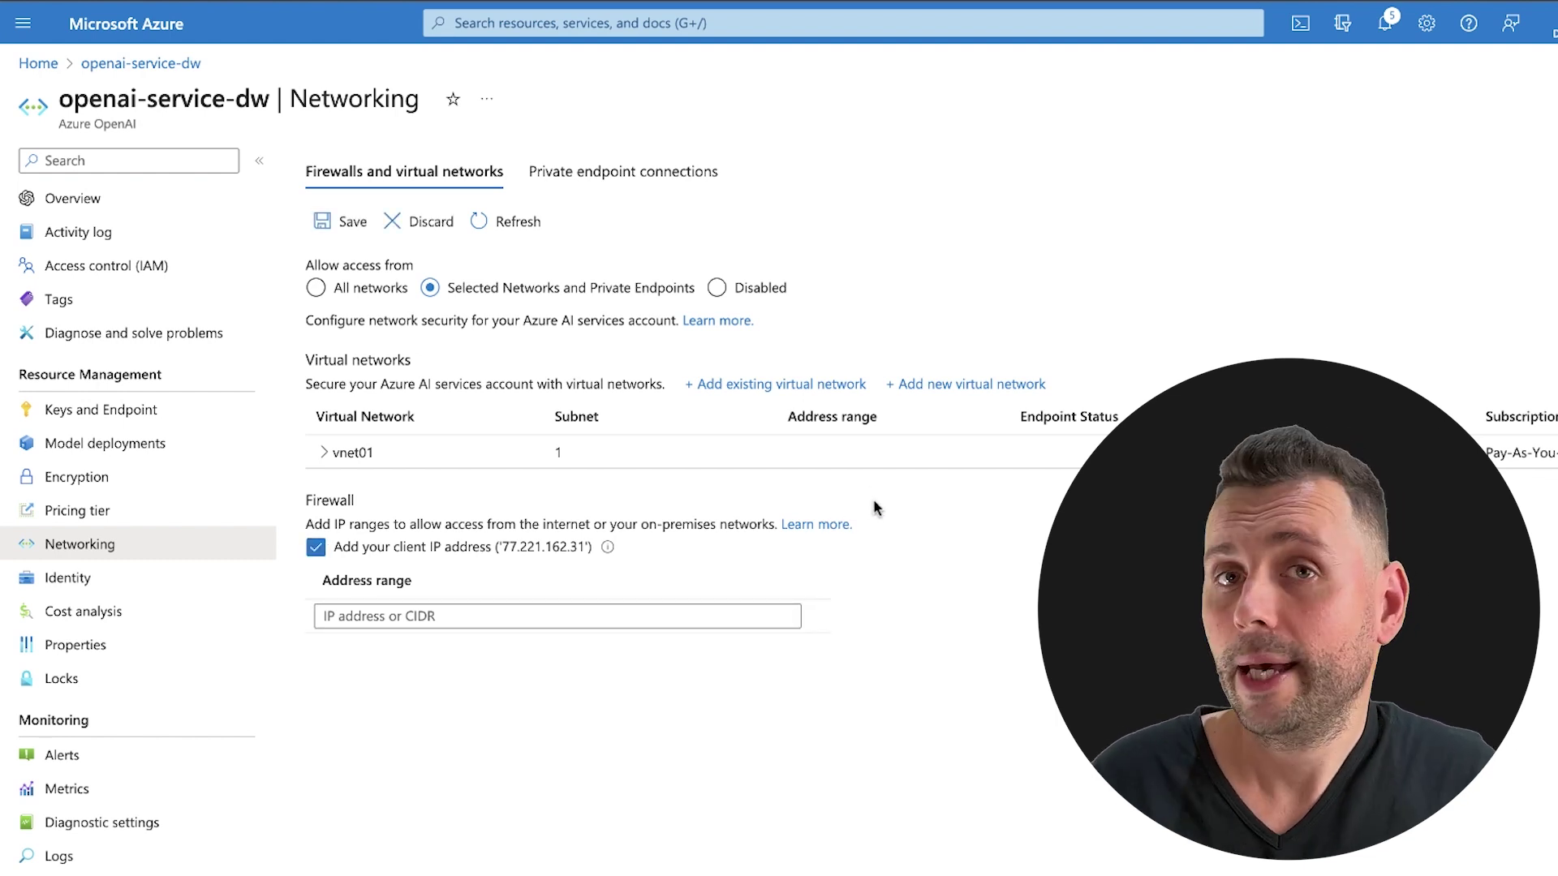
{"action": "left_click", "coordinate": [347, 221]}
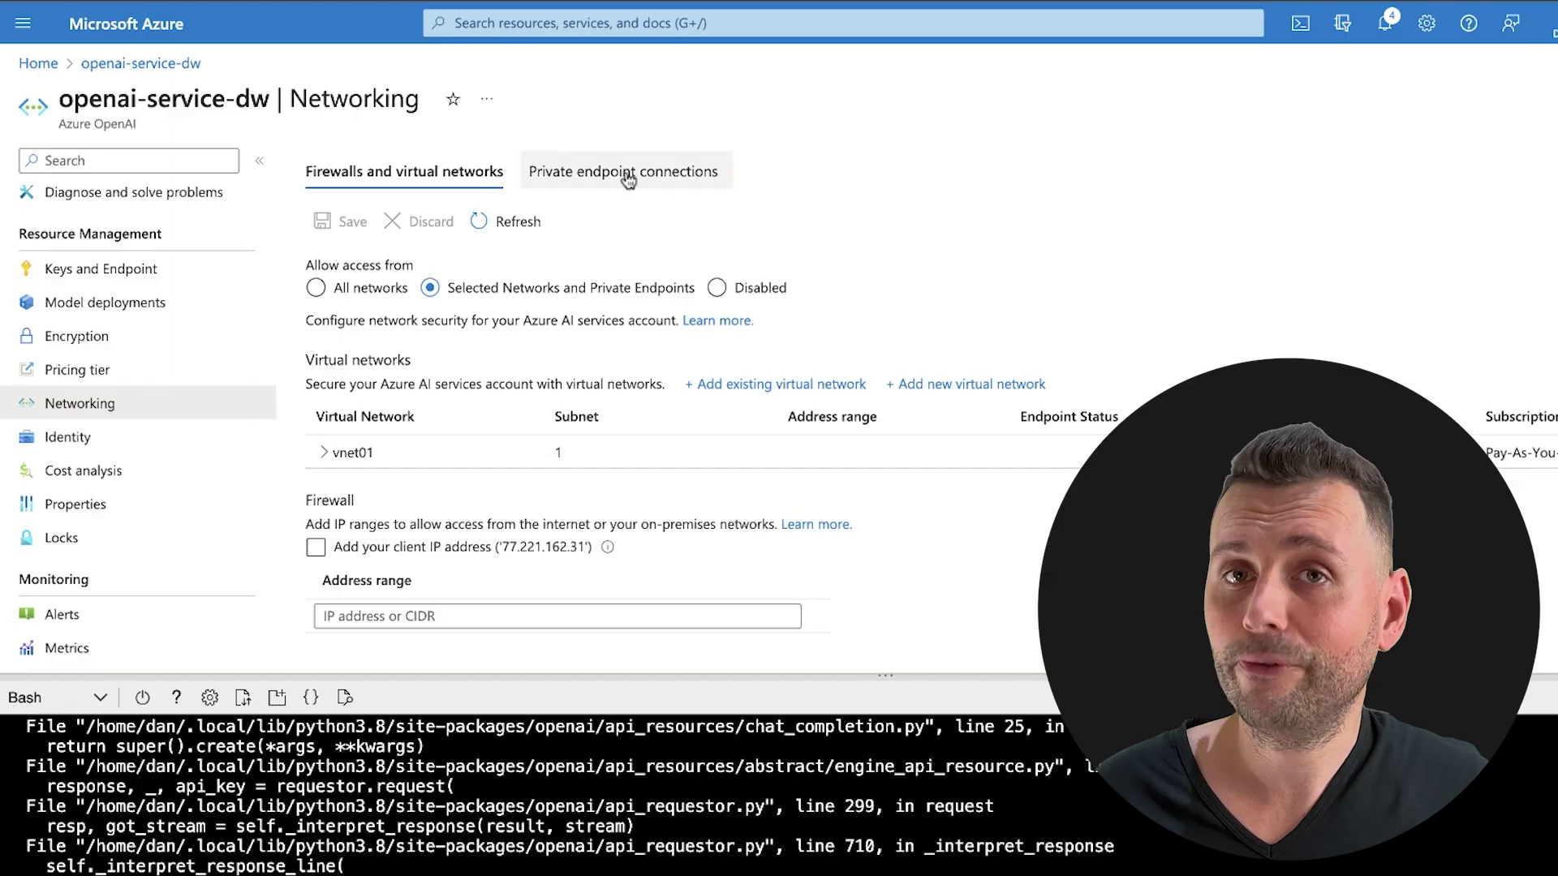
Step: Start a private endpoint for openai-service-dw named private-endpoint, in resource group AI and region East US
{"action": "left_click", "coordinate": [631, 179]}
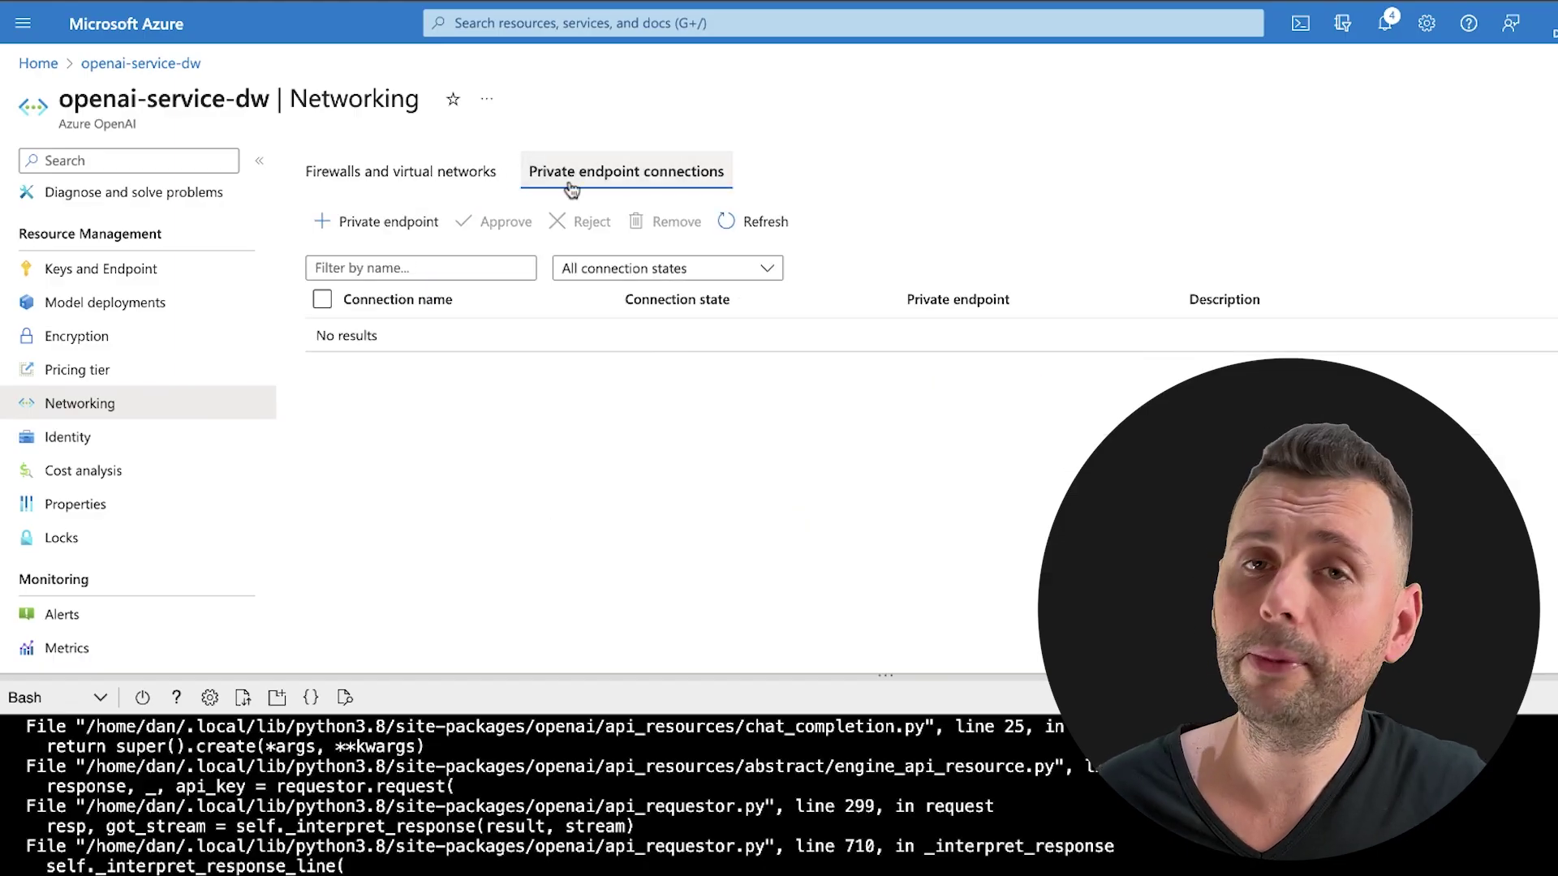
{"action": "left_click", "coordinate": [372, 222]}
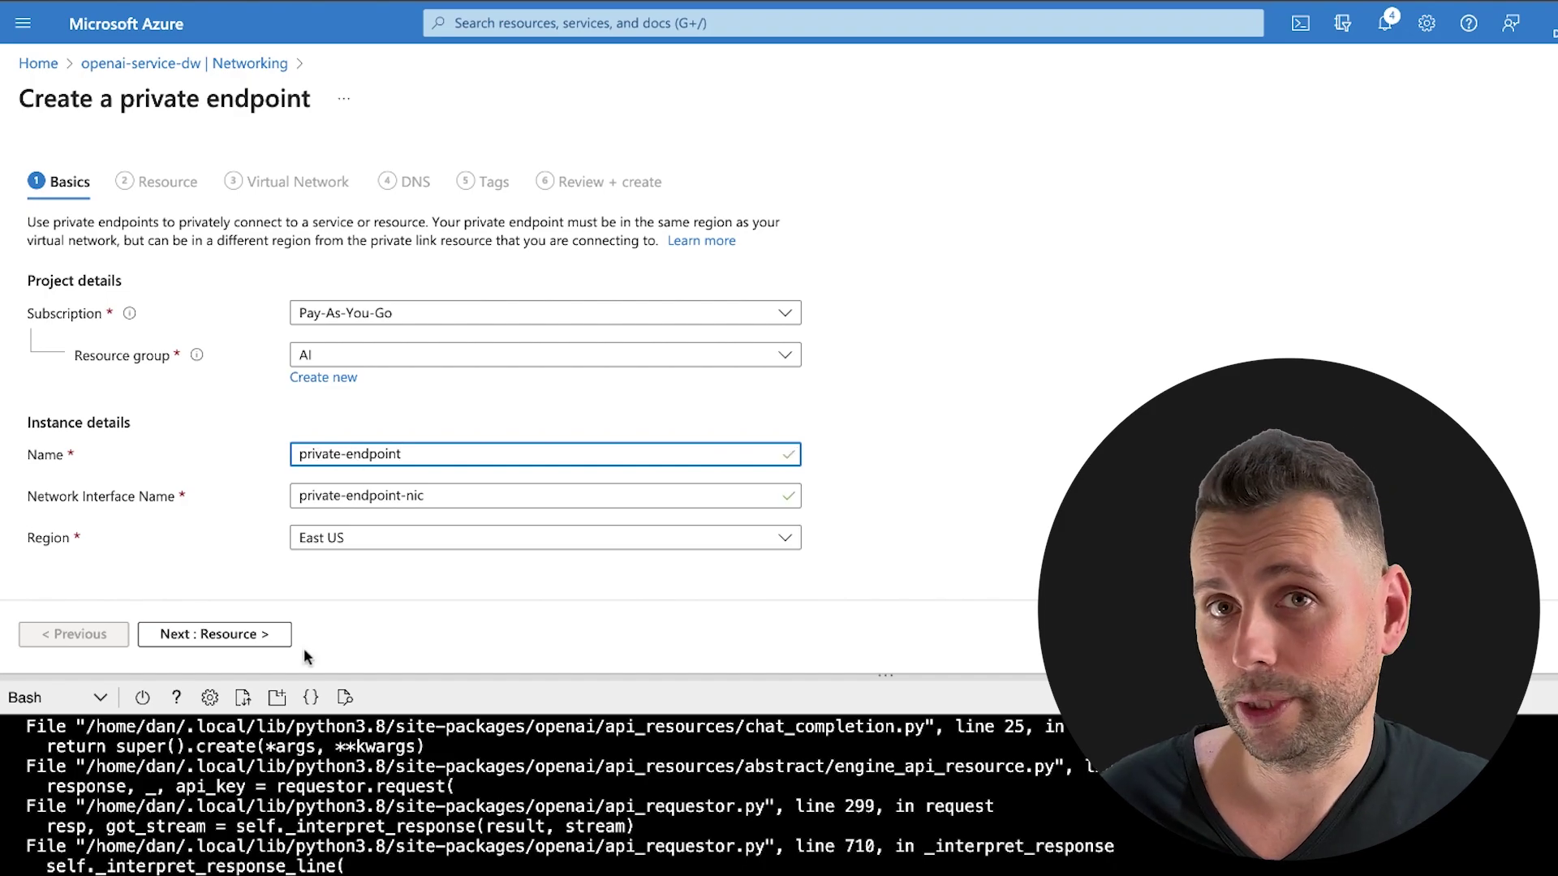